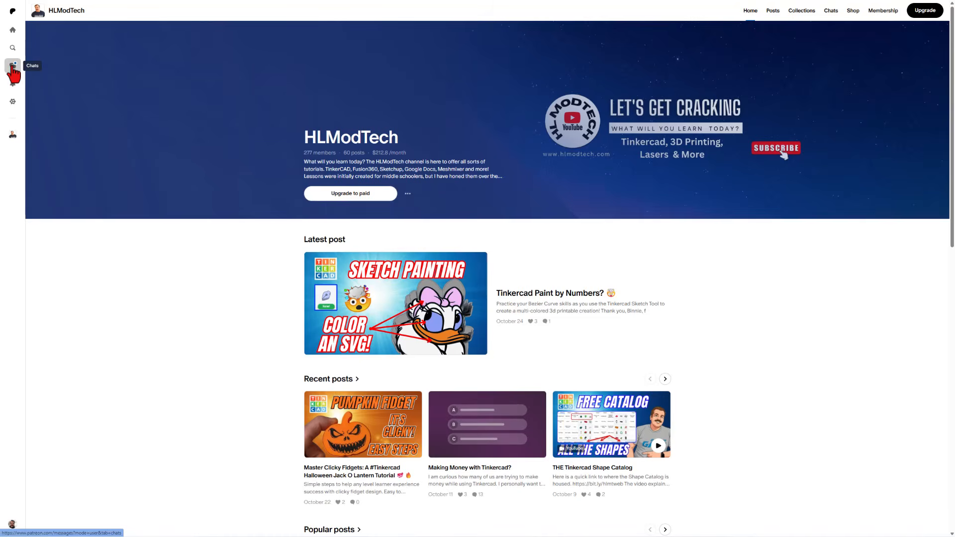
Open the community chats and read the replies to the question about printing with PLA Flexible and TPU.
left_click(12, 65)
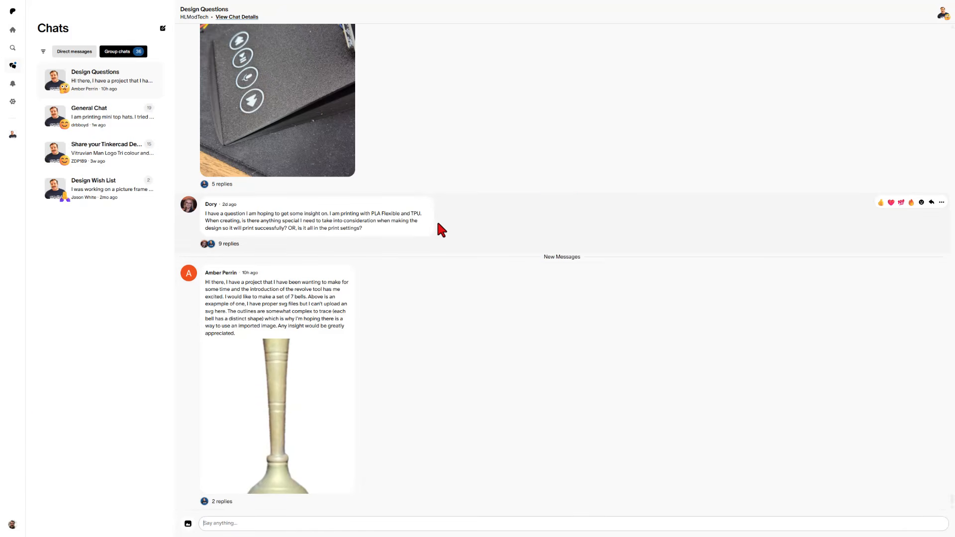
left_click(455, 214)
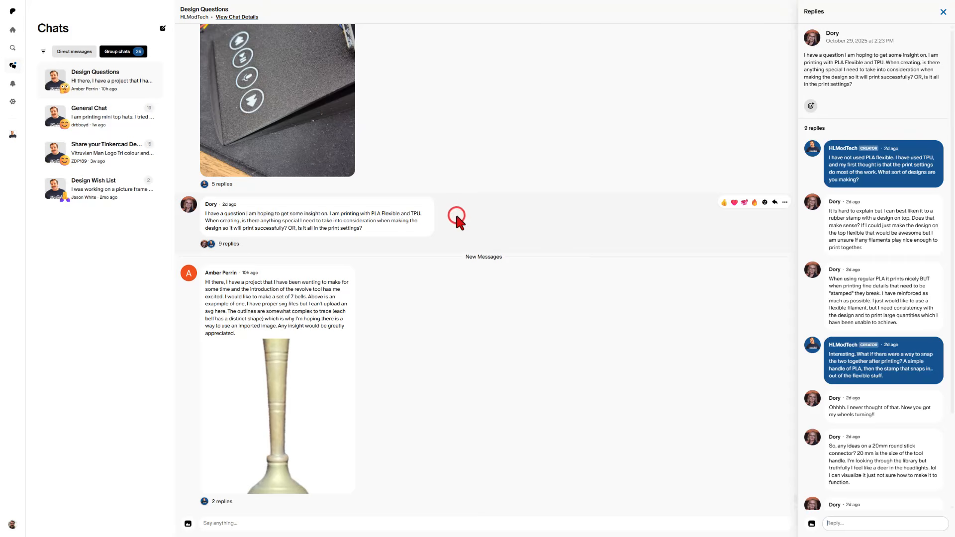
scroll(864, 224, "down", 5)
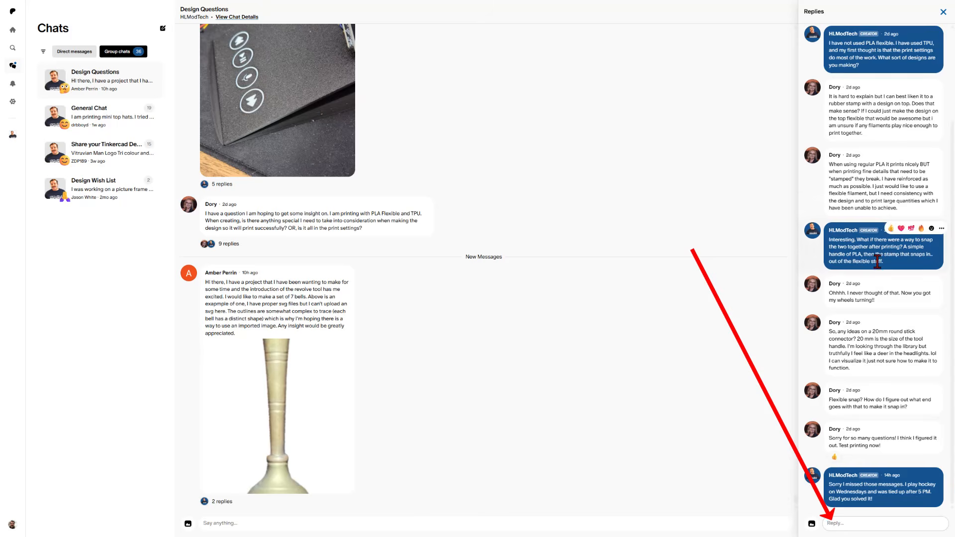
scroll(886, 239, "up", 5)
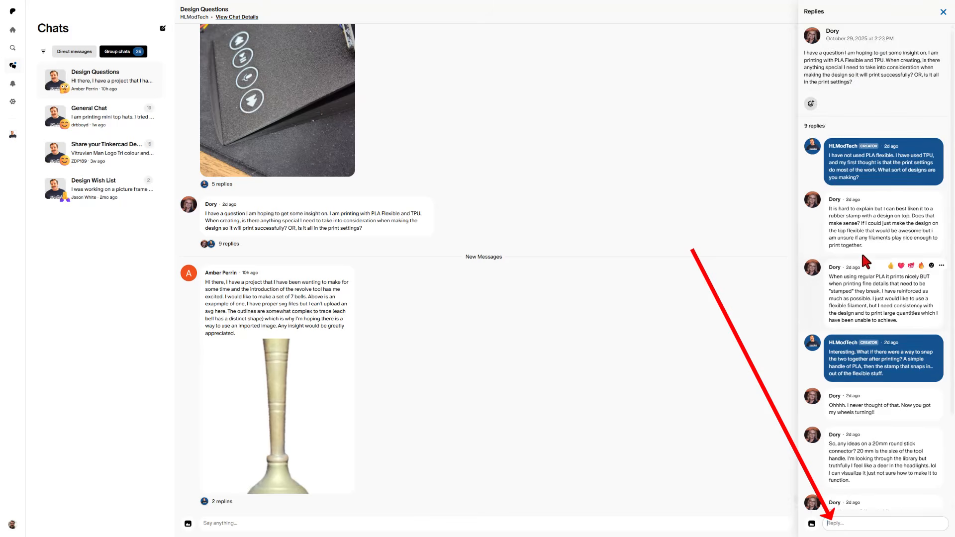
Open the replies to the question about making a set of 7 bells and review the reference image and shared design link.
left_click(478, 306)
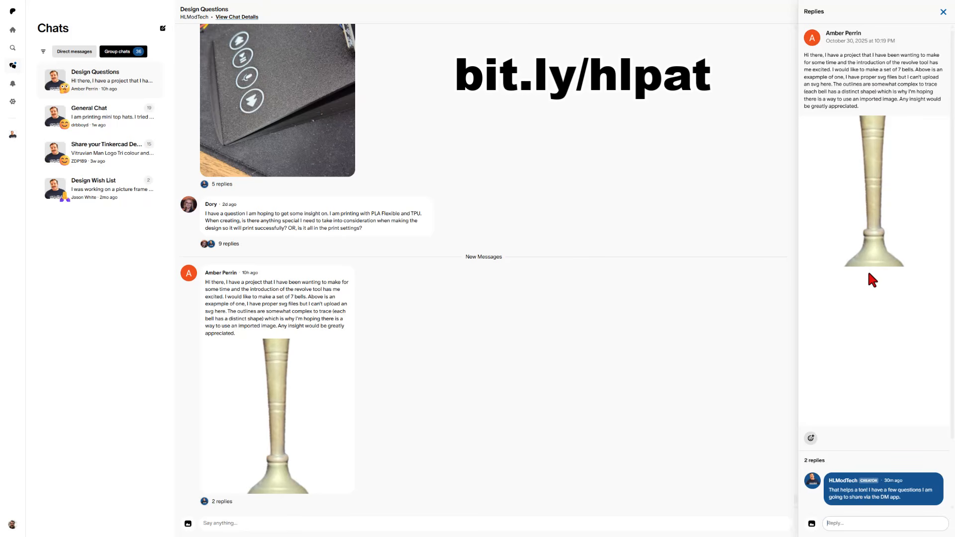
scroll(869, 284, "down", 3)
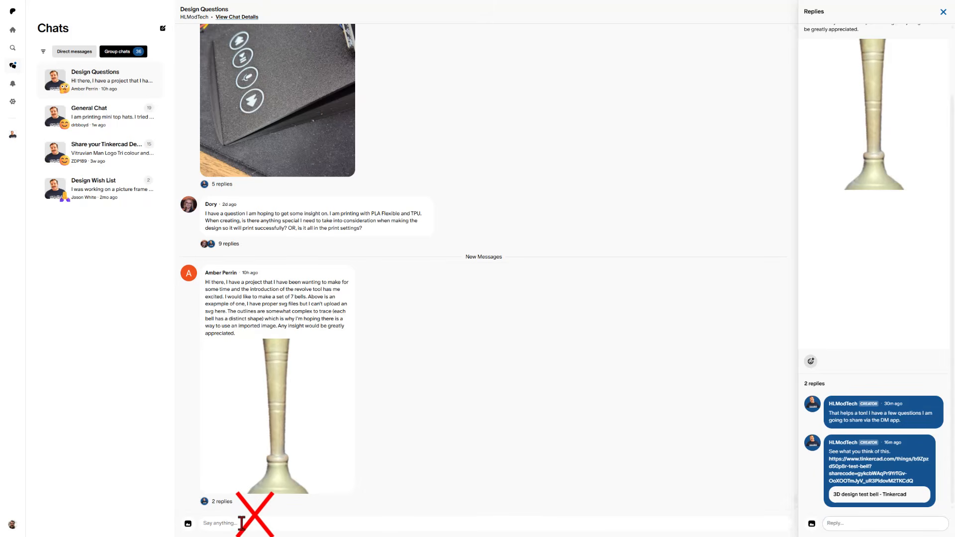
scroll(393, 375, "up", 1)
scroll(395, 378, "up", 2)
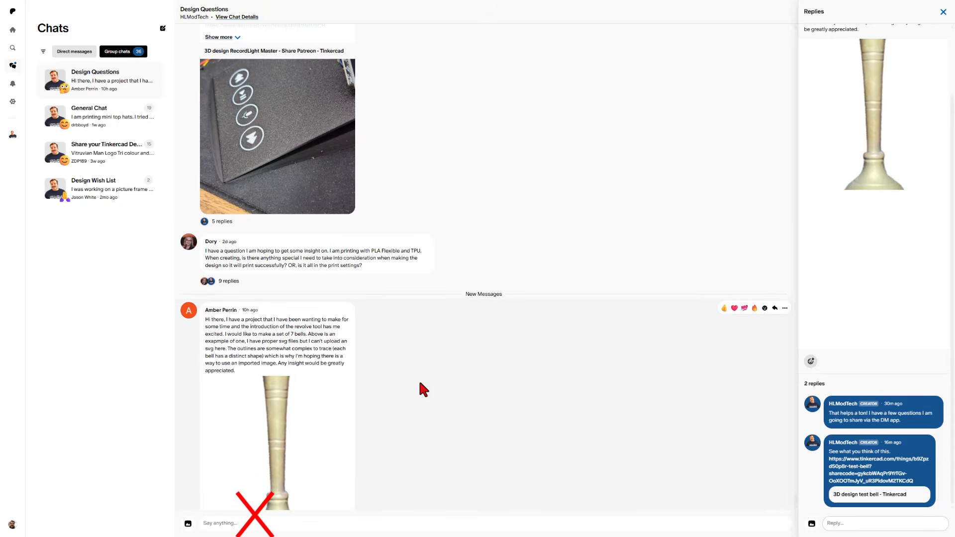
left_click(431, 382)
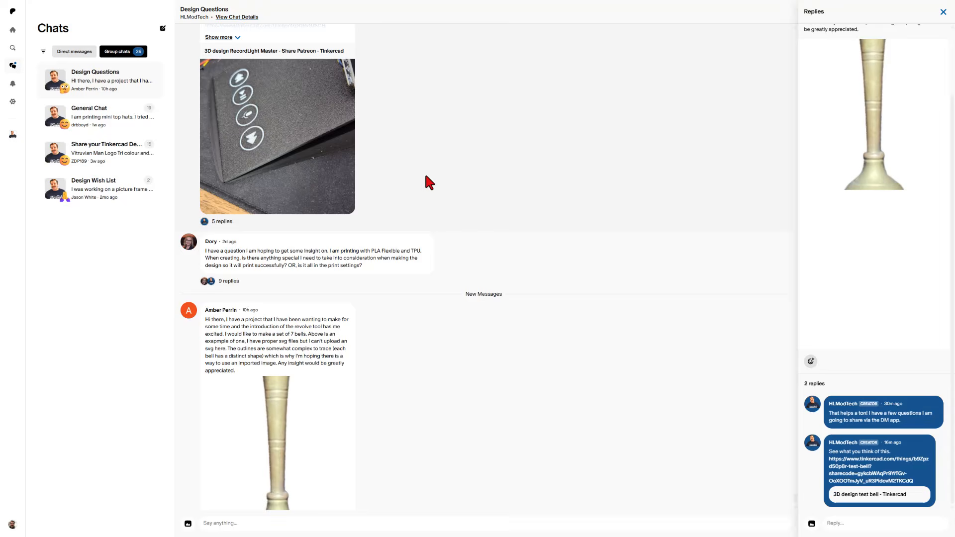
Switch to Picsvg and preview the bell picture's conversion with the Edge 2, Edge 3 and Internal 2 filters.
key("ctrl+Tab")
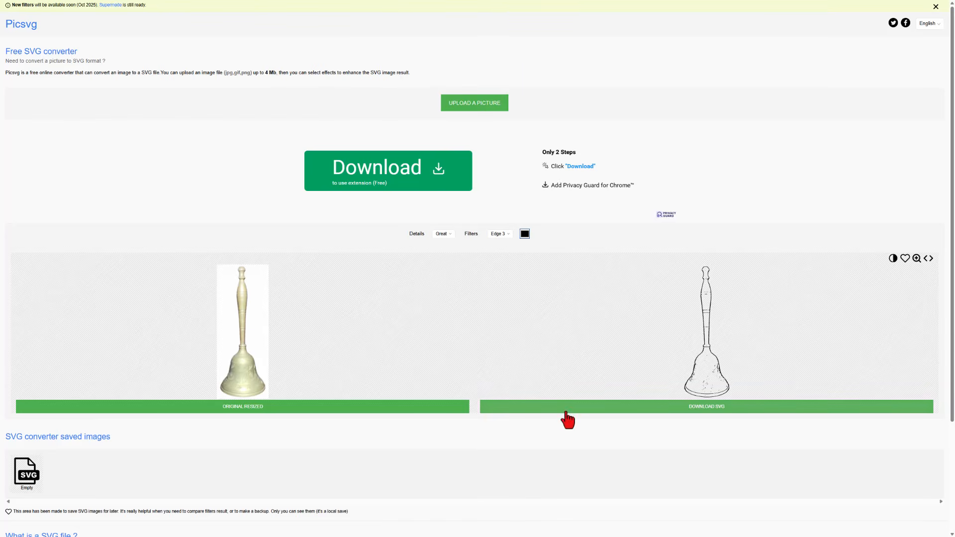
left_click(500, 235)
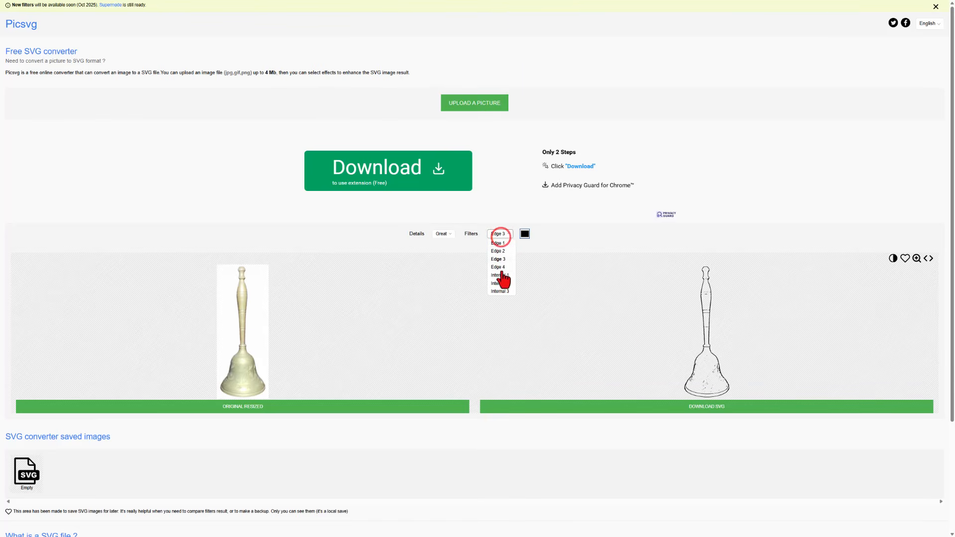
left_click(500, 251)
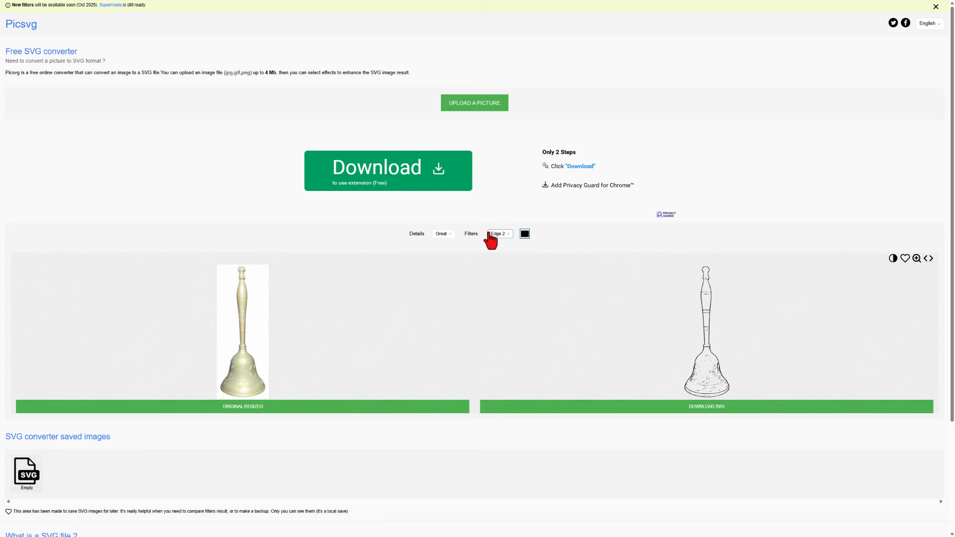
left_click(509, 234)
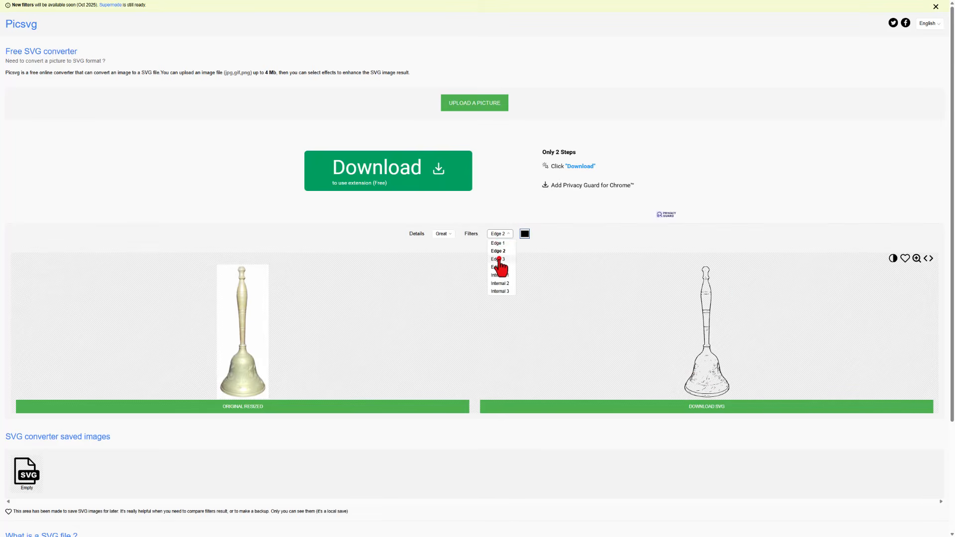
left_click(499, 259)
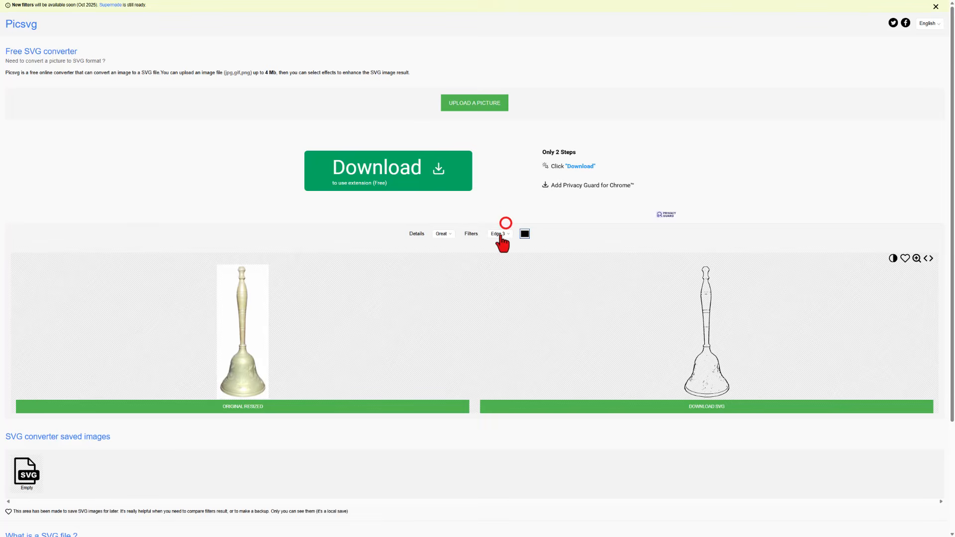
left_click(500, 235)
left_click(498, 286)
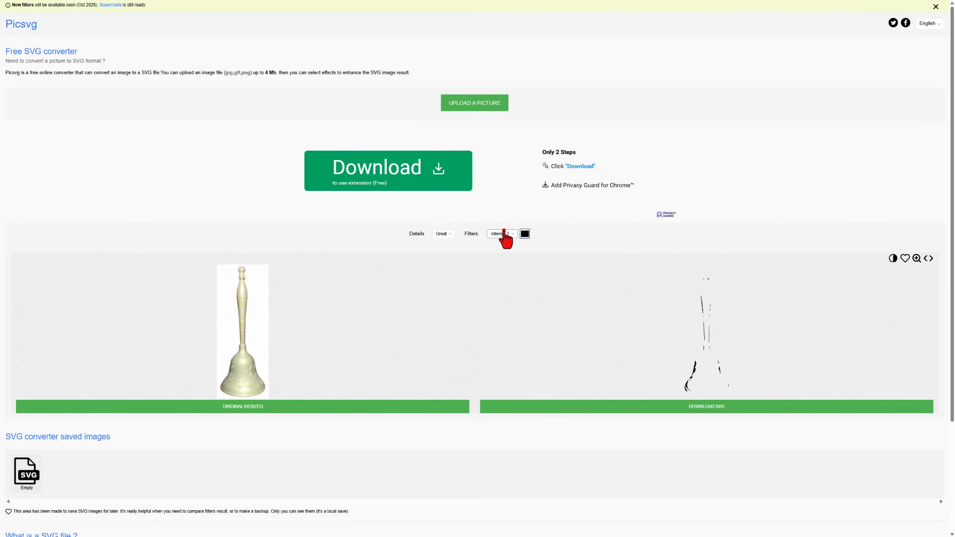
Set the conversion filter to Edge 3 and save the bell's SVG file in the Downloads folder.
left_click(504, 234)
left_click(499, 257)
left_click(678, 410)
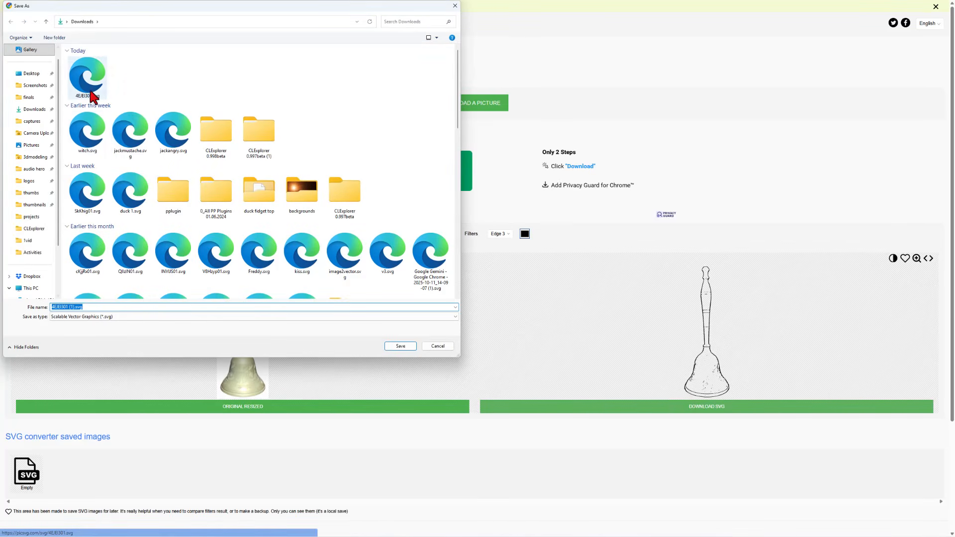
left_click(401, 347)
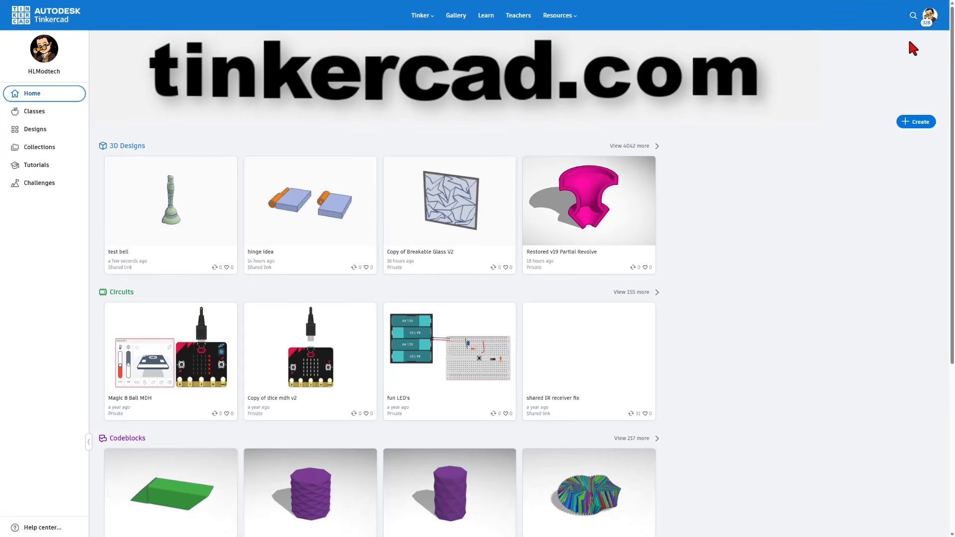
Create a new 3D design in Tinkercad and name it bell.
left_click(930, 15)
left_click(800, 139)
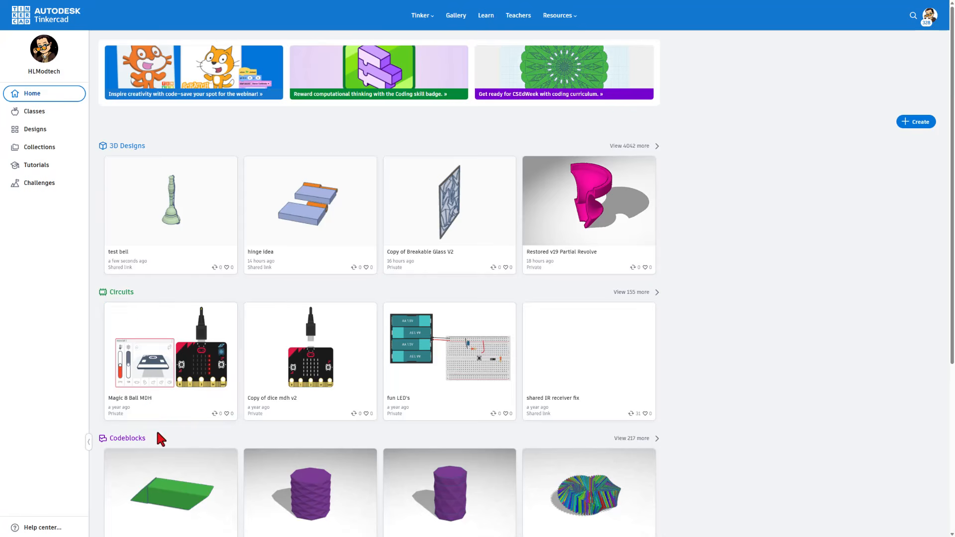
left_click(921, 127)
left_click(895, 141)
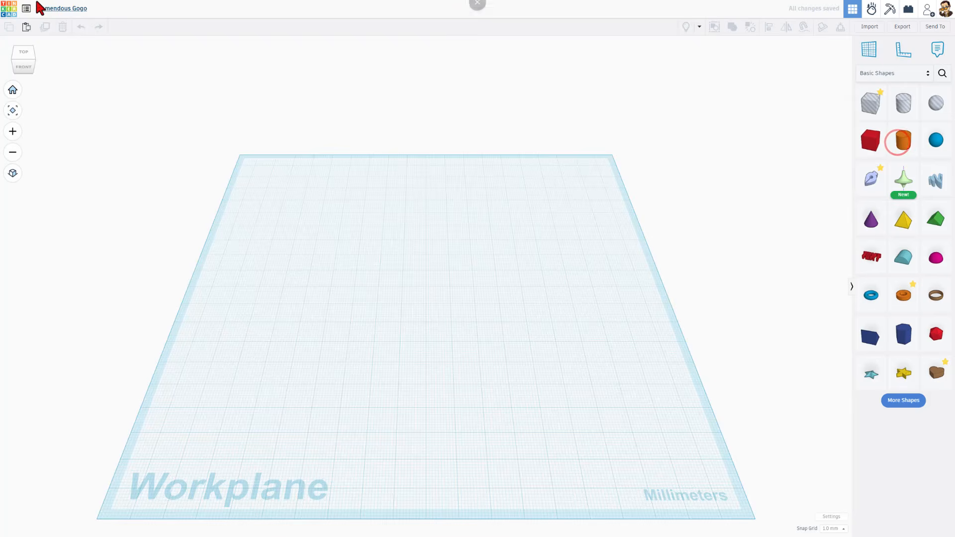
left_click(50, 9)
type("bell")
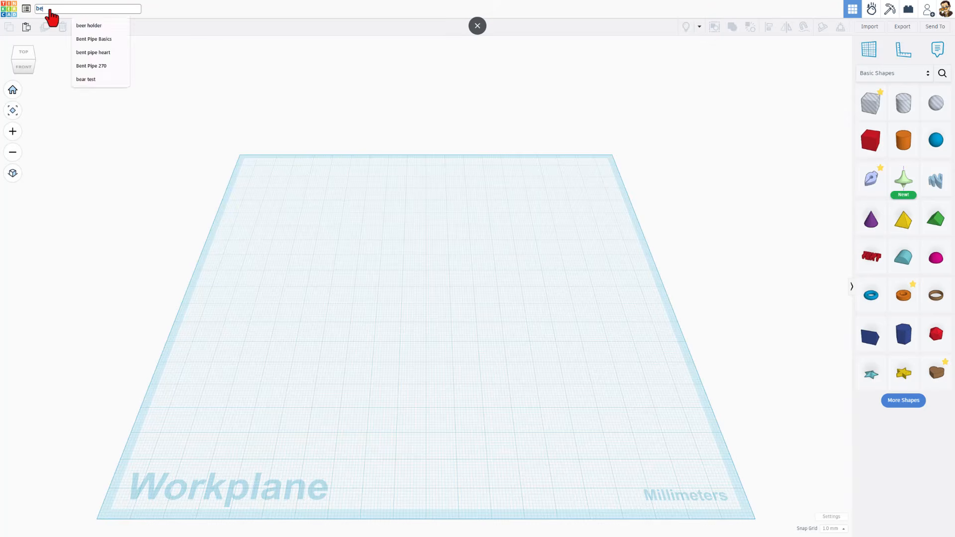
left_click(381, 257)
Choose 4EJEl301 (1).svg from the Downloads folder as the shape to import.
left_click(870, 27)
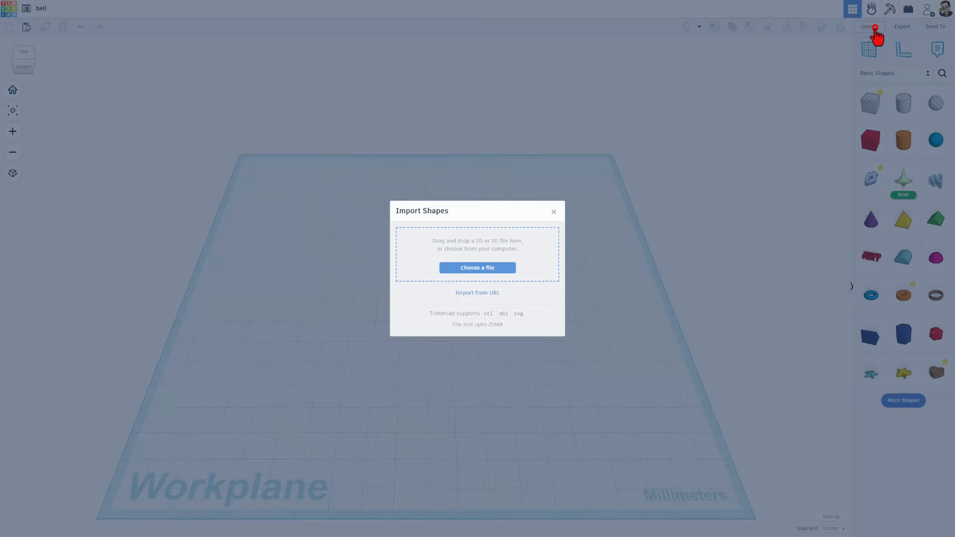
left_click(480, 268)
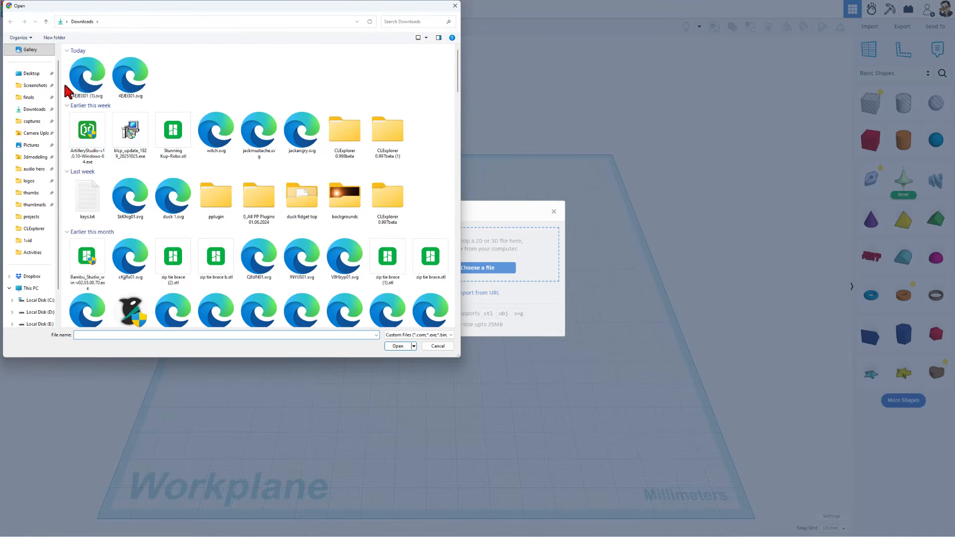
double_click(74, 84)
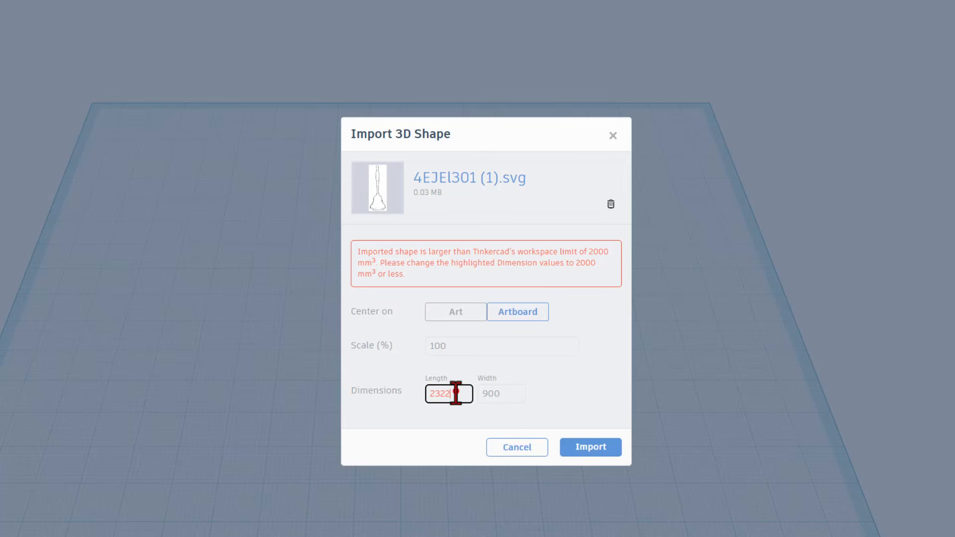
Set the import length to 200 with the shape centered on the artboard.
double_click(456, 394)
type("2")
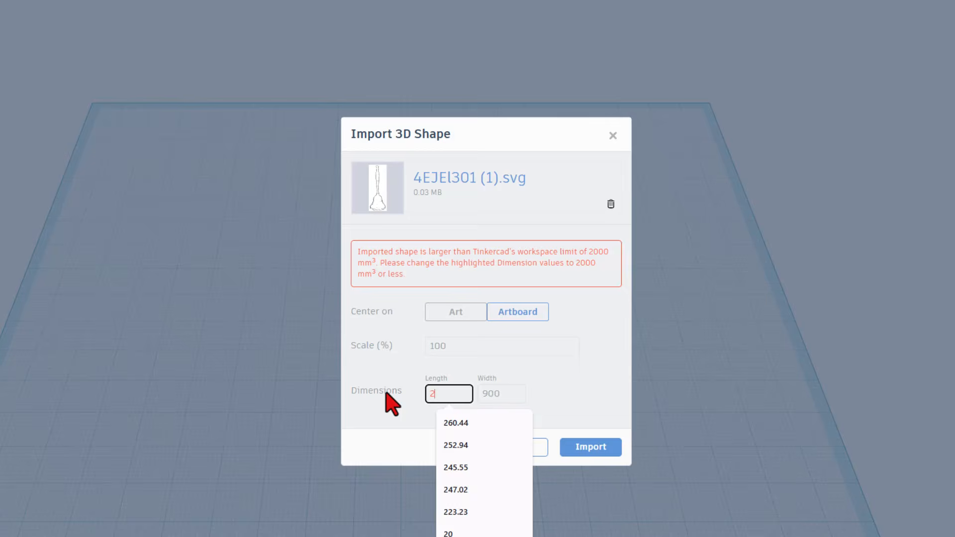
type("00")
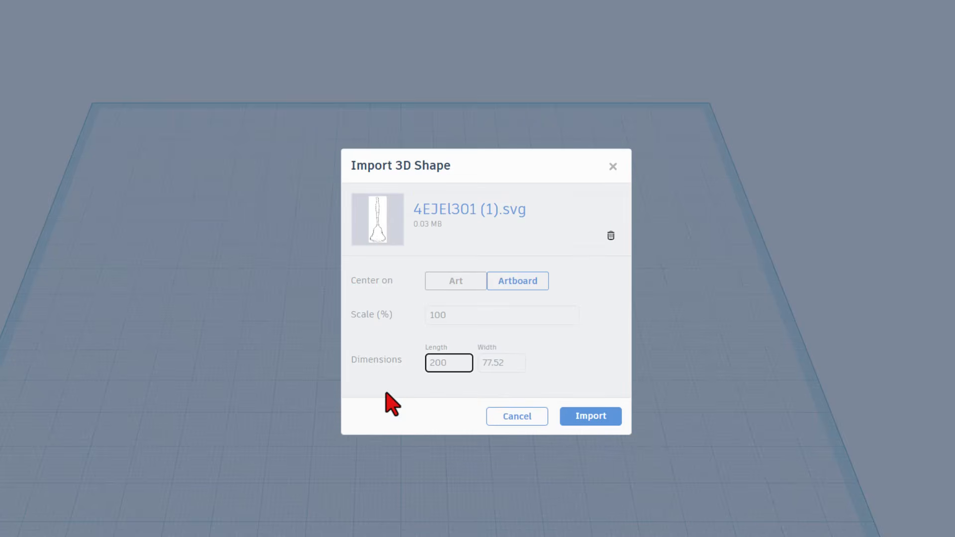
Center the import on the art, set its length to 200 and import the bell outline.
left_click(453, 281)
left_click(443, 311)
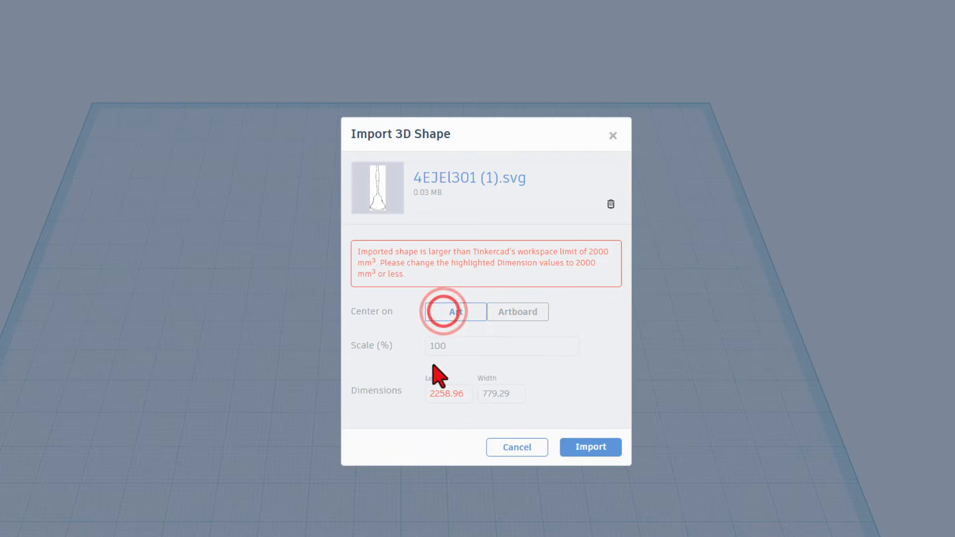
left_click(437, 394)
type("200")
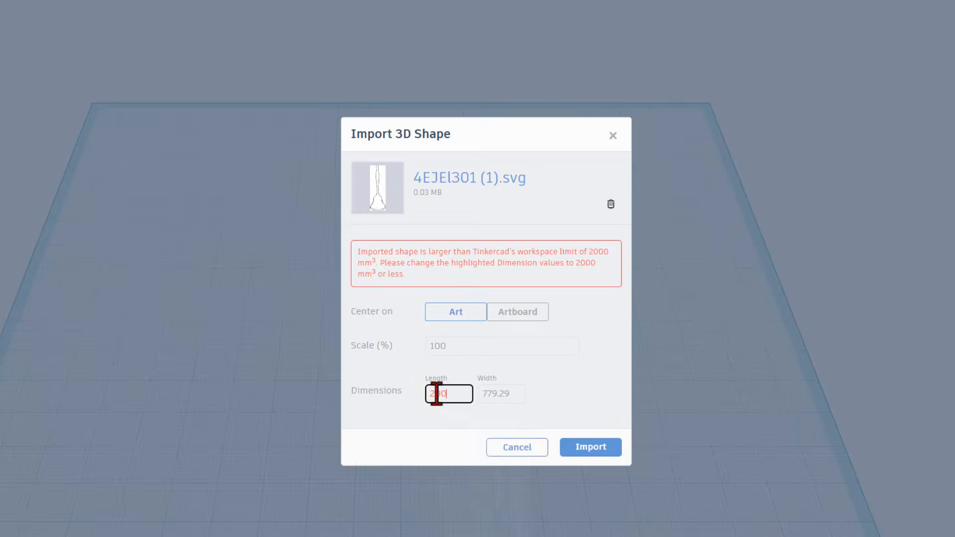
left_click(590, 418)
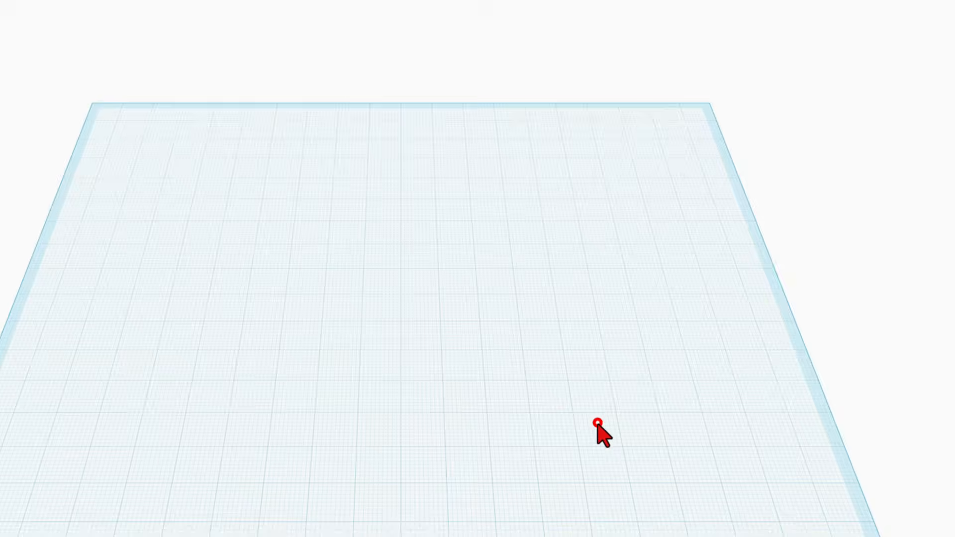
Rotate the imported bell outline a quarter turn so it stands upright with its handle pointing up.
scroll(417, 357, "down", 1)
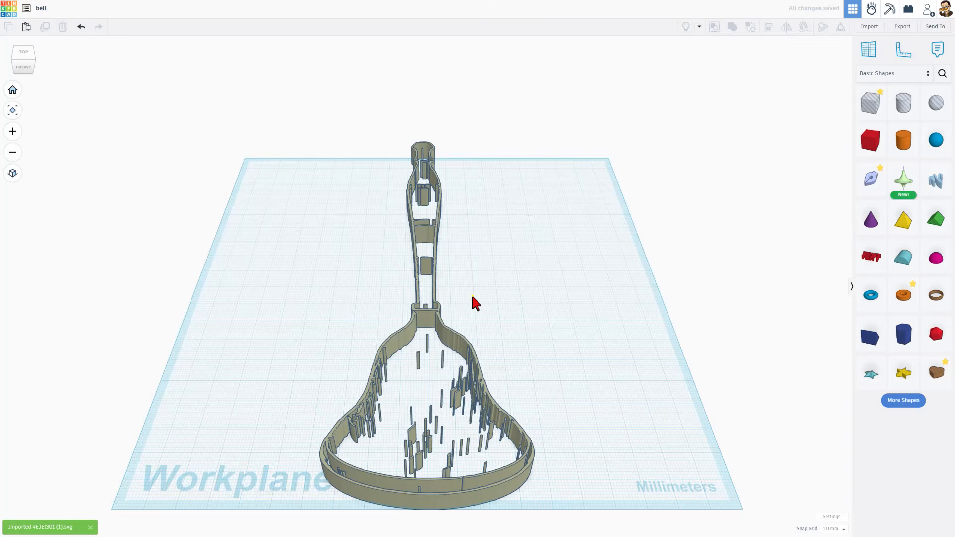
right_click_drag(470, 294, 342, 289)
mouse_move(383, 355)
right_mouse_down()
mouse_move(438, 329)
mouse_move(382, 344)
right_mouse_up()
left_click(462, 342)
left_click(424, 302)
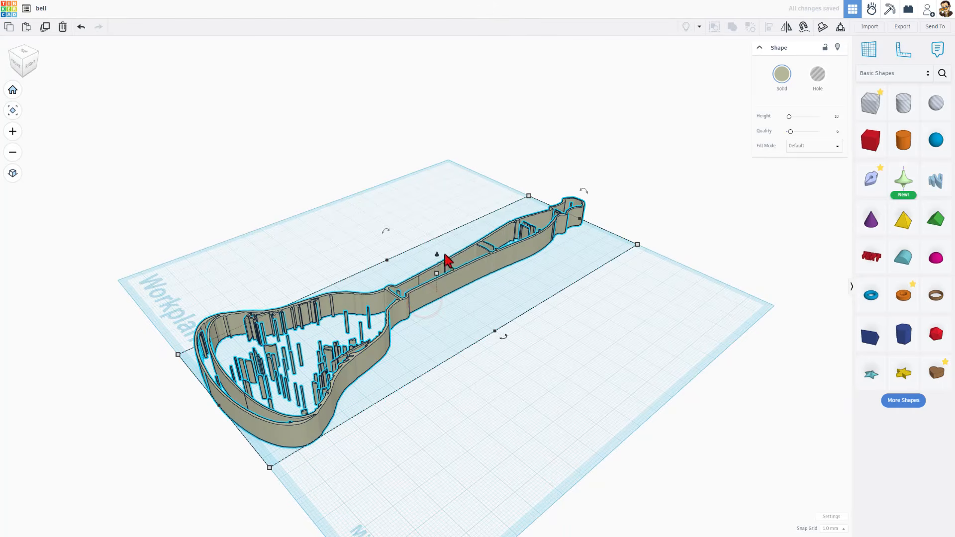
right_click_drag(429, 213, 386, 234)
mouse_move(398, 234)
left_click_drag(398, 231, 321, 212)
left_click_drag(313, 178, 368, 260)
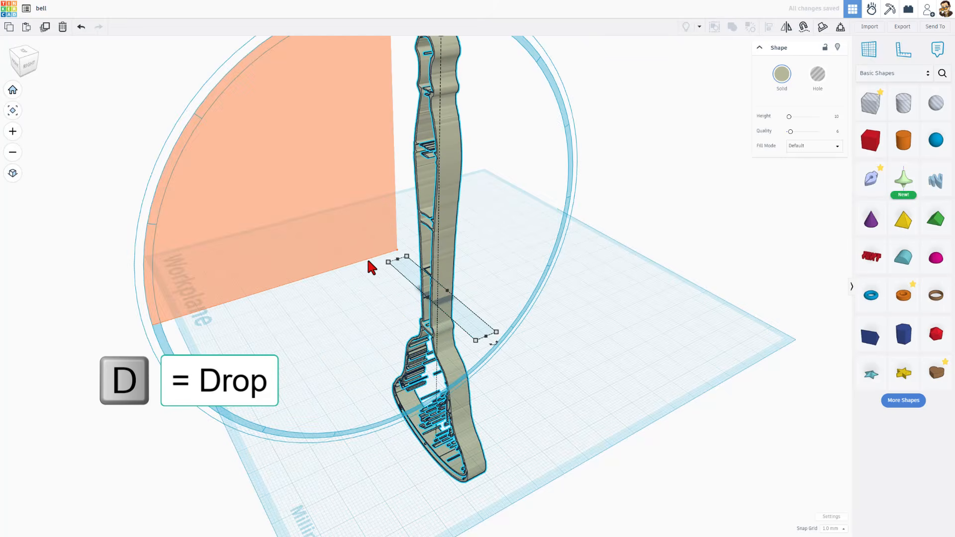
Drop the upright bell outline onto the workplane.
left_click(346, 297)
left_click(446, 269)
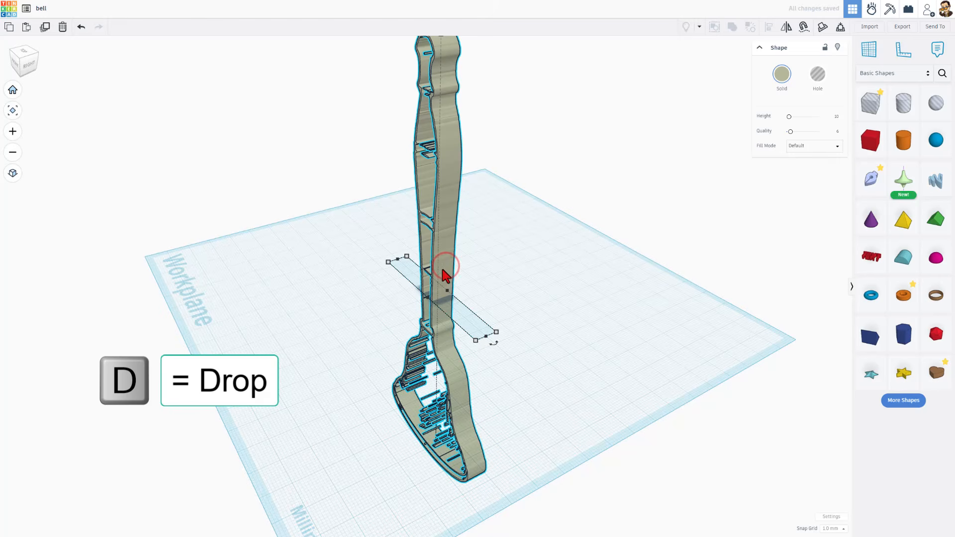
key("d")
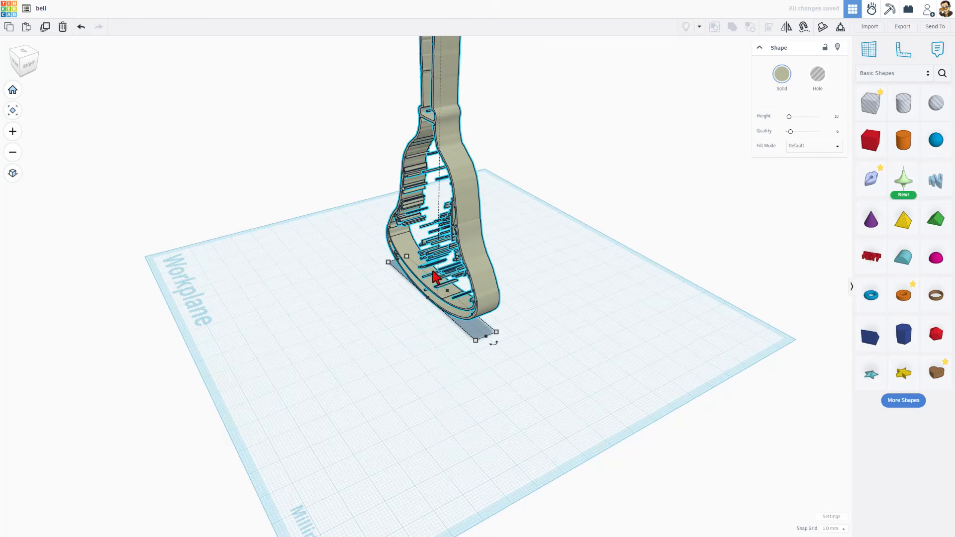
Move the bell outline about 18 mm toward the back of the workplane and make it transparent.
right_click_drag(431, 280, 448, 293)
scroll(407, 338, "up", 5)
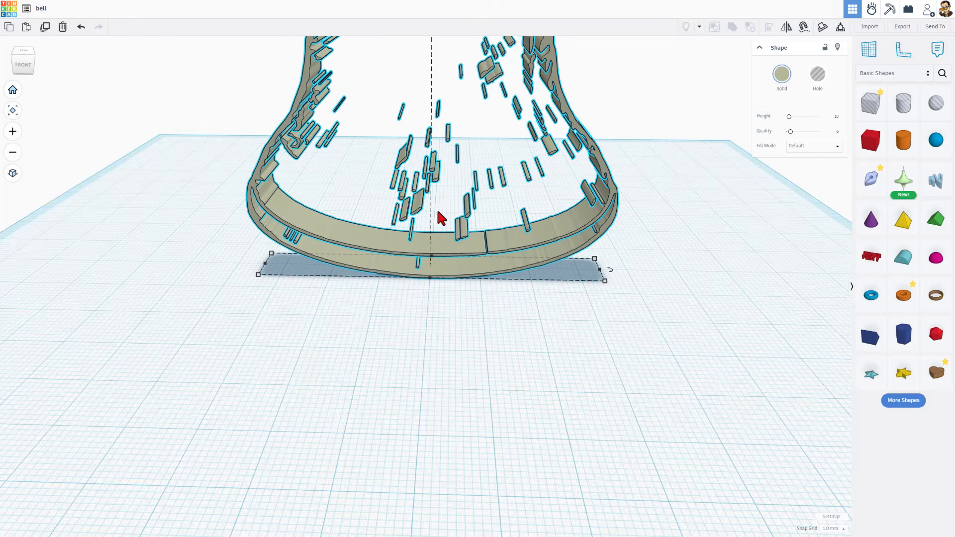
left_click_drag(442, 266, 441, 230)
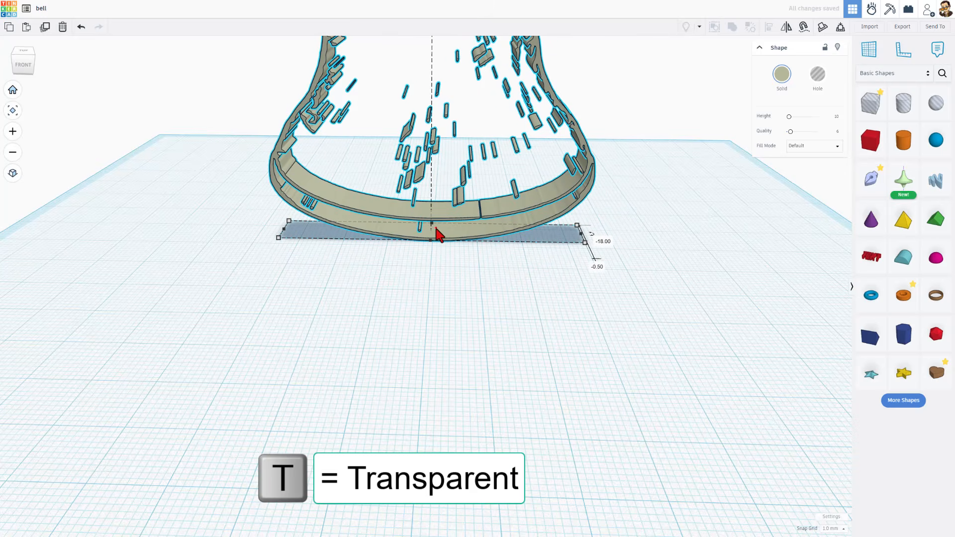
key("t")
scroll(438, 231, "up", 4)
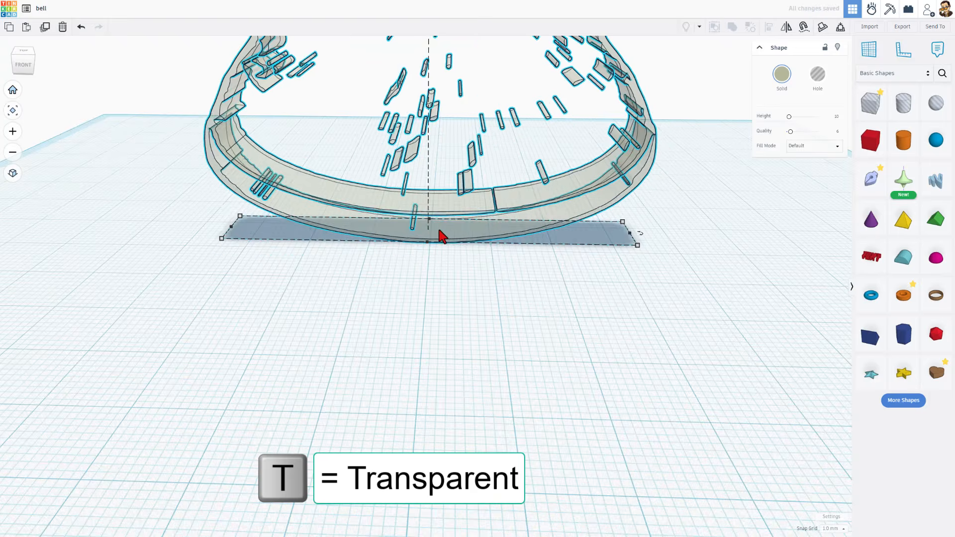
Switch the workplane's snap grid off and set it back to 1.0 mm.
left_click_drag(442, 242, 437, 241)
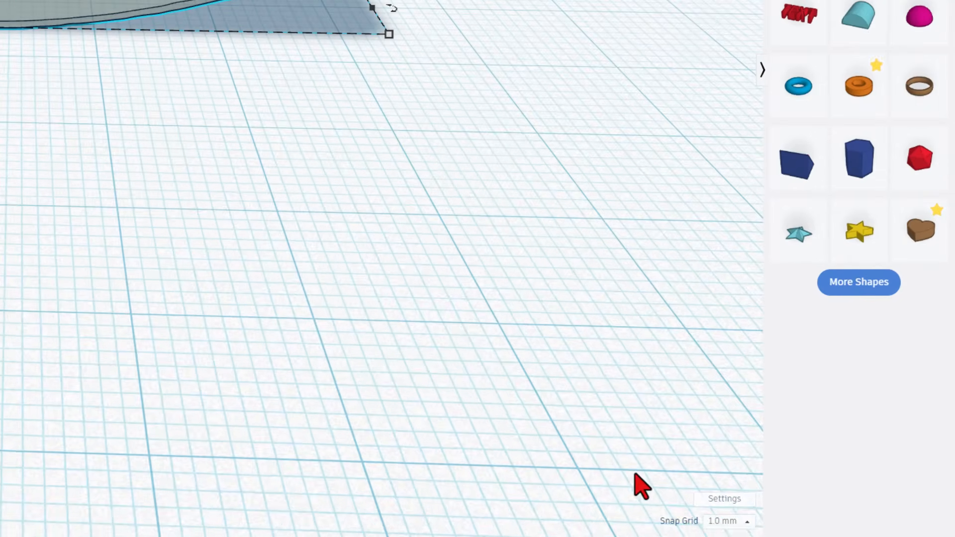
left_click(819, 527)
left_click(726, 362)
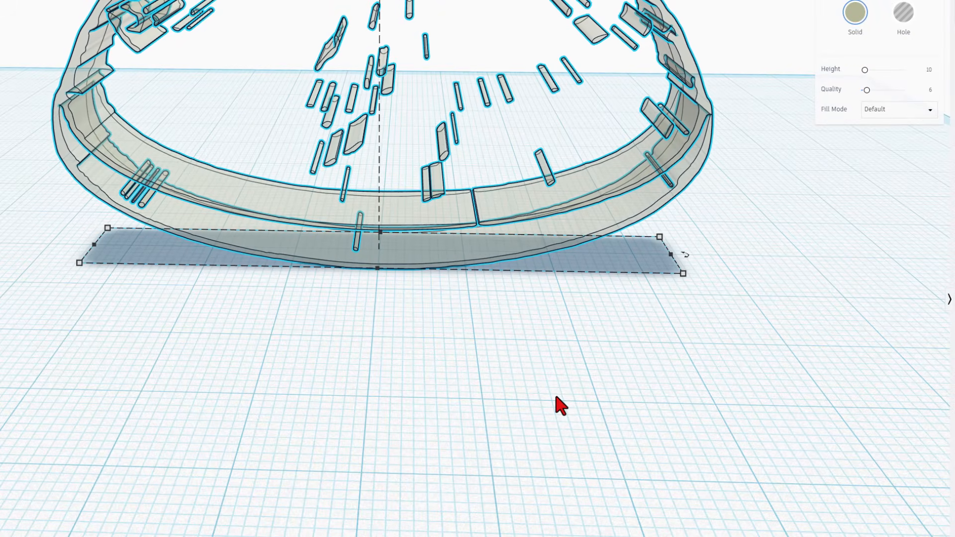
left_click(455, 365)
mouse_move(583, 324)
right_mouse_down()
mouse_move(297, 333)
mouse_move(259, 296)
mouse_move(380, 322)
mouse_move(582, 341)
mouse_move(568, 330)
right_mouse_up()
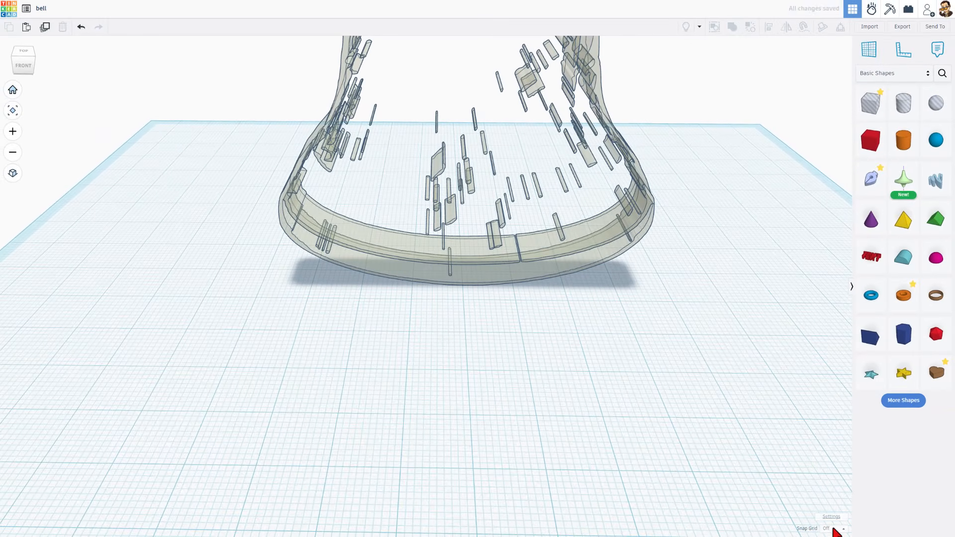
left_click(830, 529)
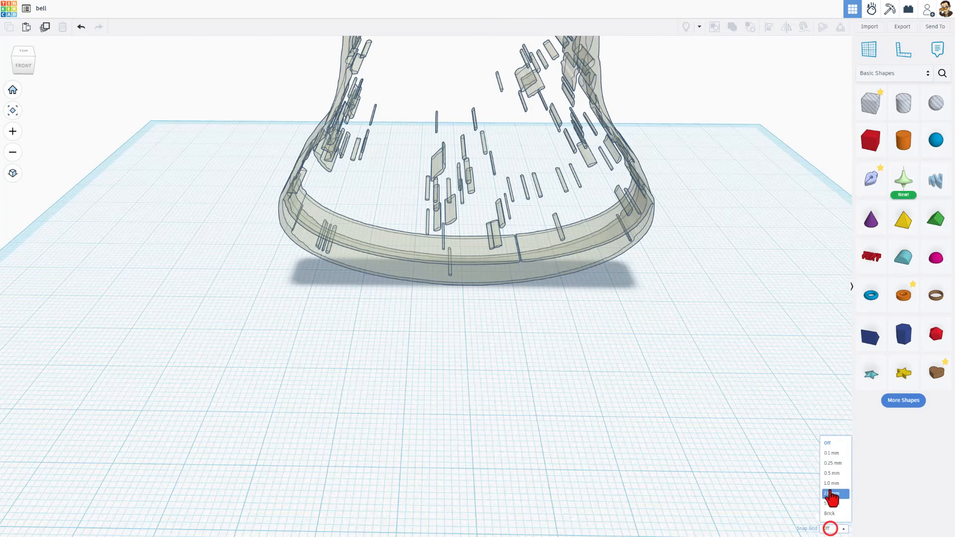
right_click_drag(832, 417, 829, 380)
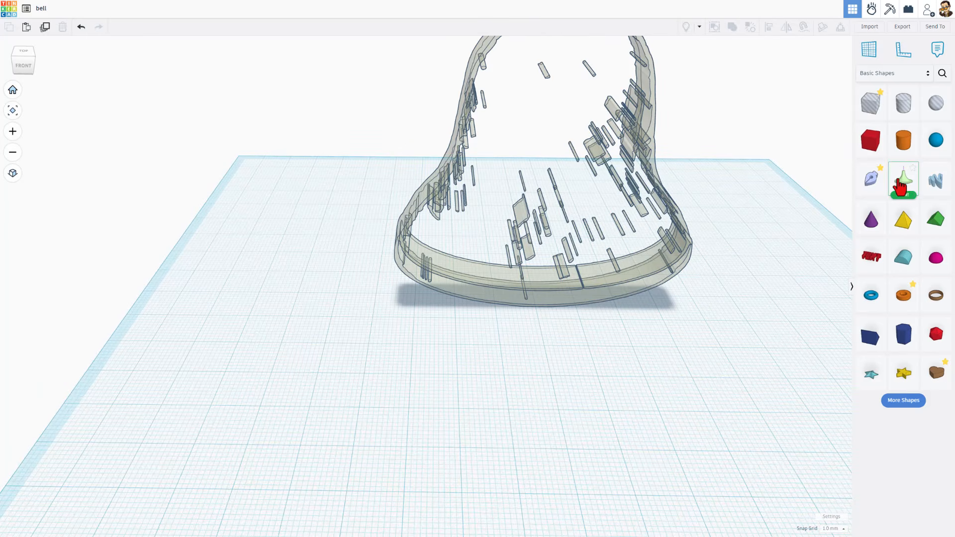
Place a Sketch Revolve shape on the workplane in front of the upright bell outline to start its profile sketch.
mouse_move(905, 193)
left_mouse_down()
mouse_move(861, 194)
mouse_move(508, 345)
mouse_move(523, 331)
mouse_move(554, 337)
left_mouse_up()
scroll(529, 367, "up", 2)
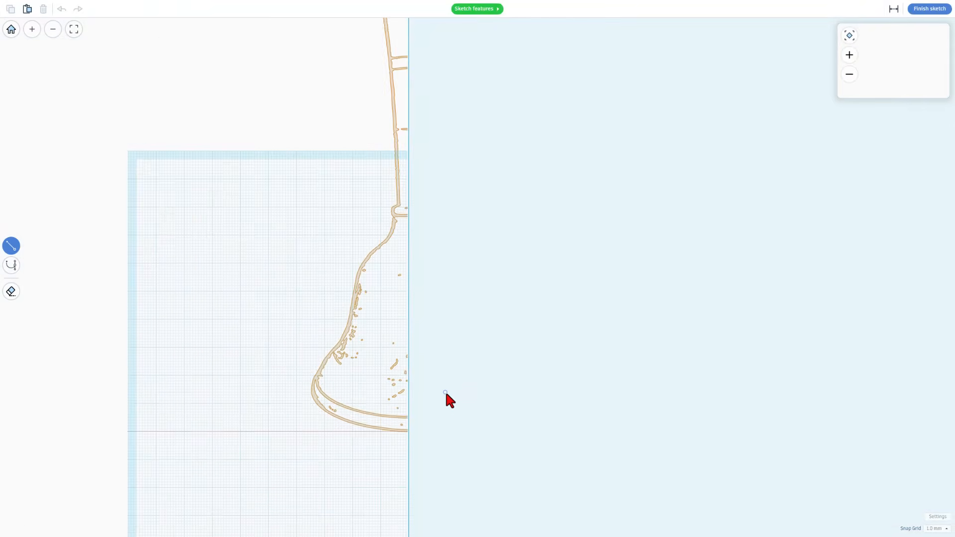
Review the sketch feature help on What's New, Revolve, Pen Tool, Edit Tool, Actions and Add Points, and return to the sketch.
left_click(478, 10)
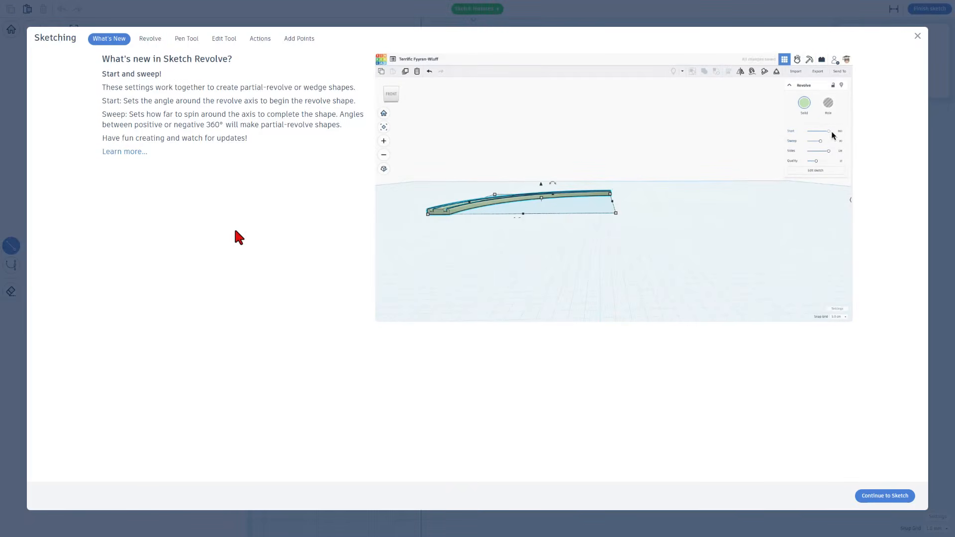
left_click(150, 40)
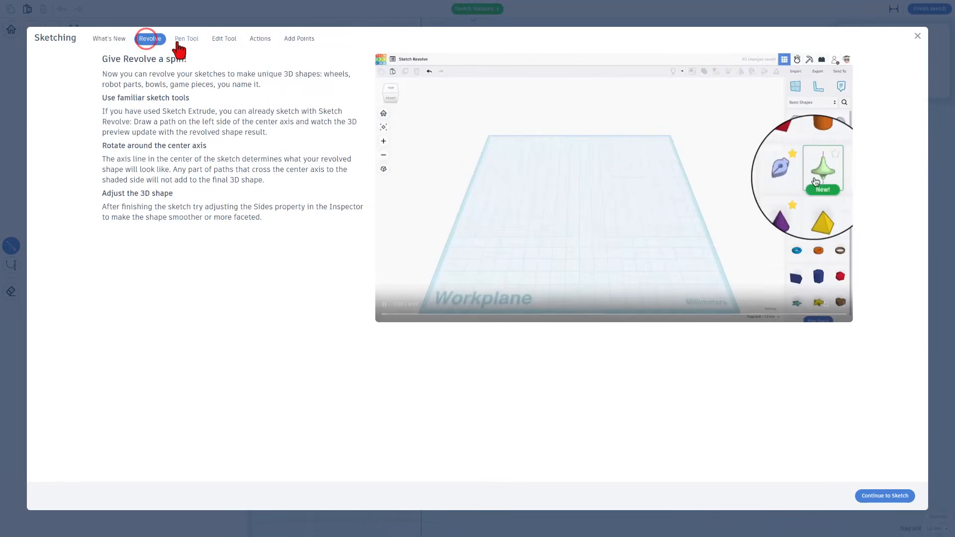
left_click(180, 40)
left_click(224, 40)
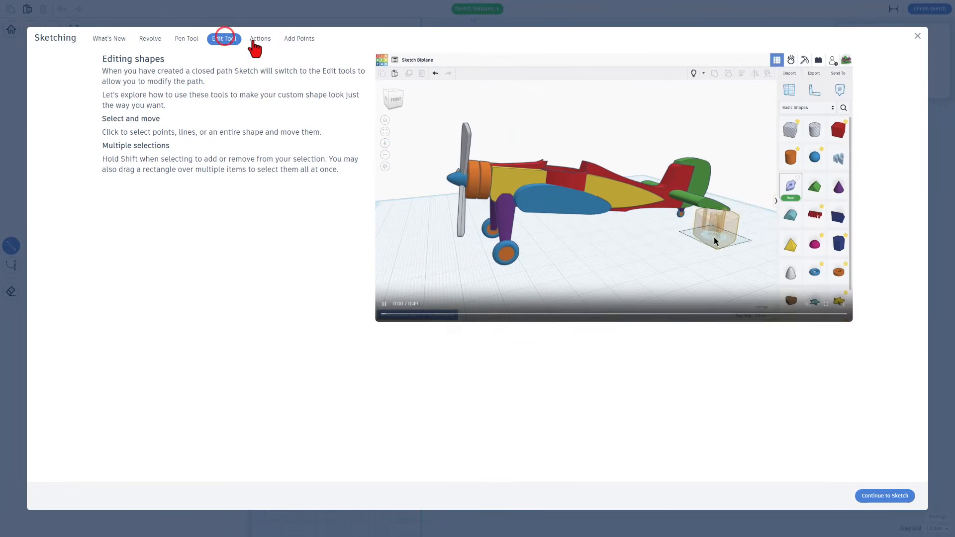
left_click(260, 38)
left_click(299, 38)
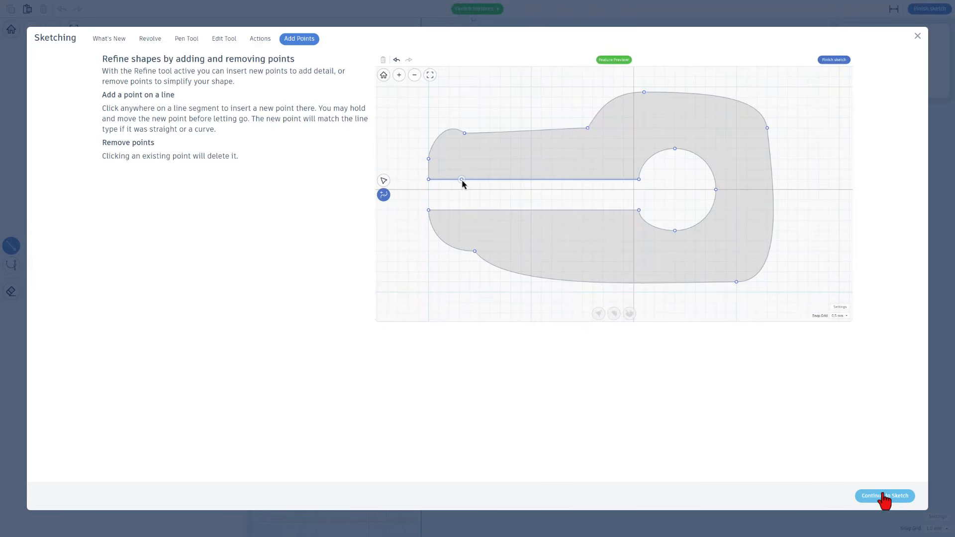
left_click(884, 497)
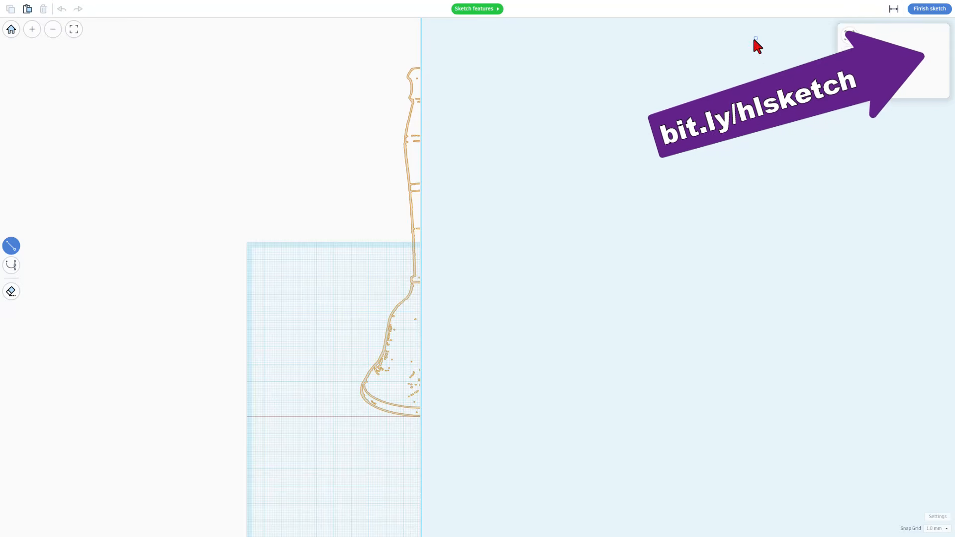
Set the revolve sketch's snap grid to 0.1 mm.
scroll(376, 427, "up", 2)
scroll(394, 413, "up", 1)
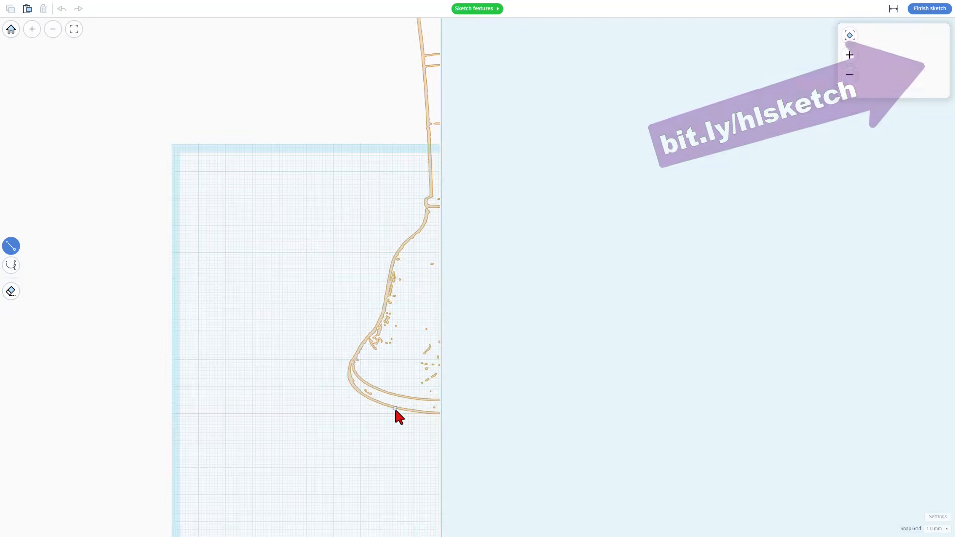
scroll(436, 264, "down", 1)
scroll(436, 263, "down", 1)
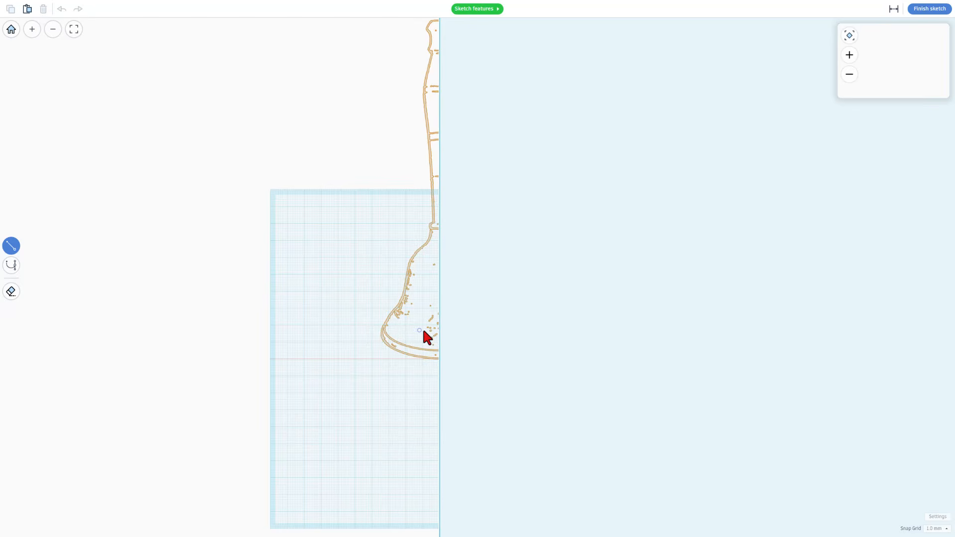
scroll(409, 344, "up", 3)
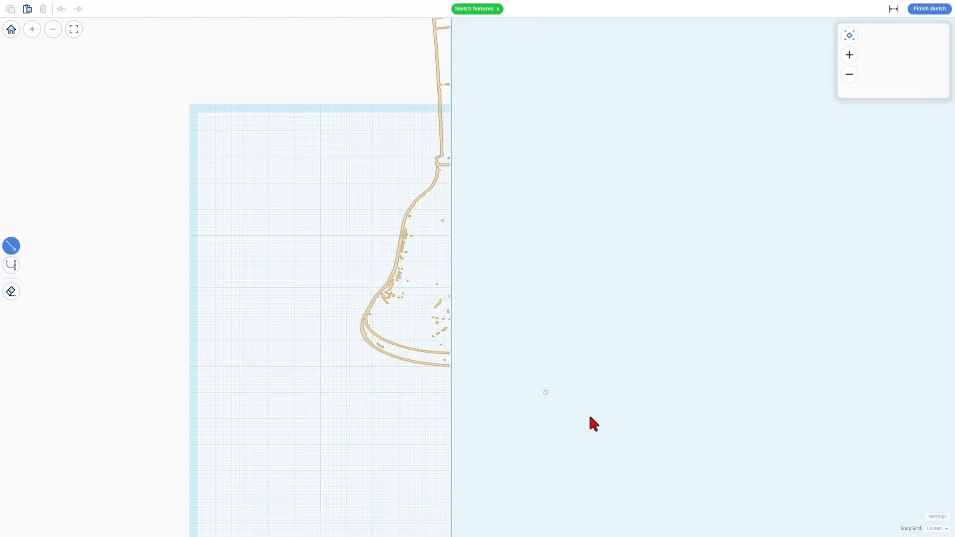
left_click(929, 529)
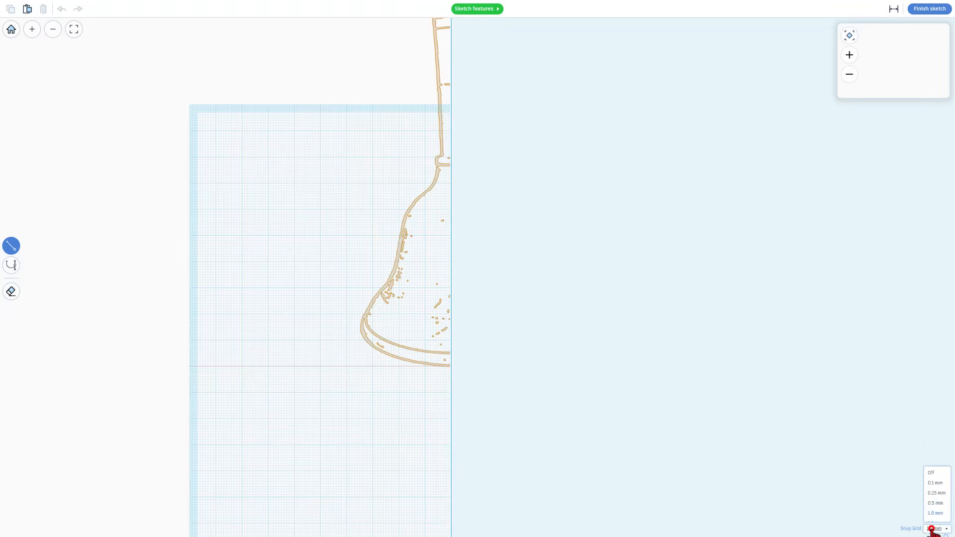
left_click(943, 456)
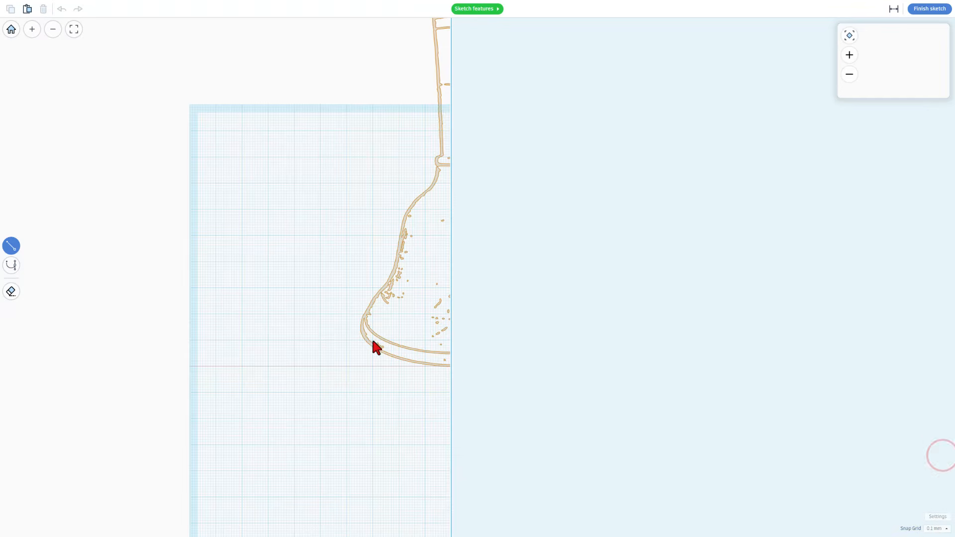
Trace the bell's outer profile with Bezier curve segments from the bottom rim up the body to the shoulder.
key("2")
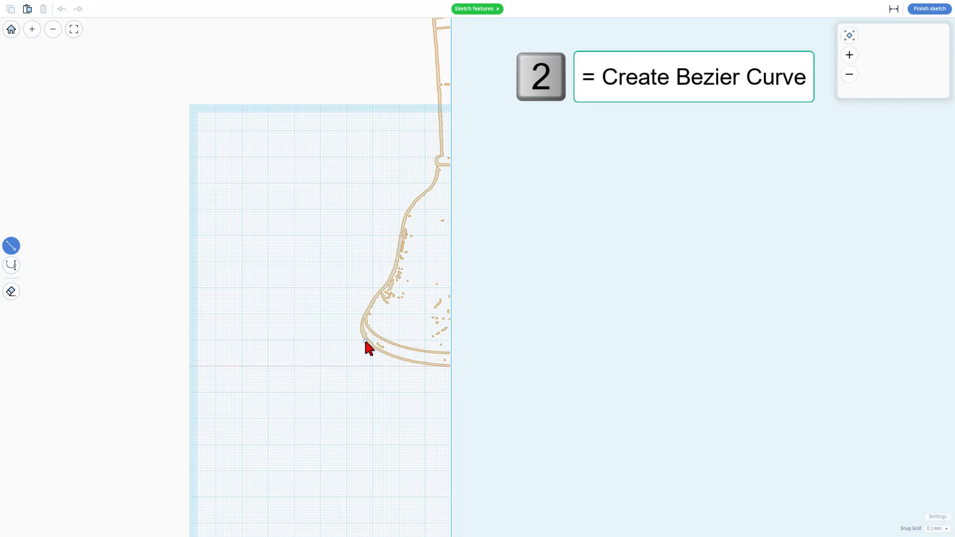
key("2")
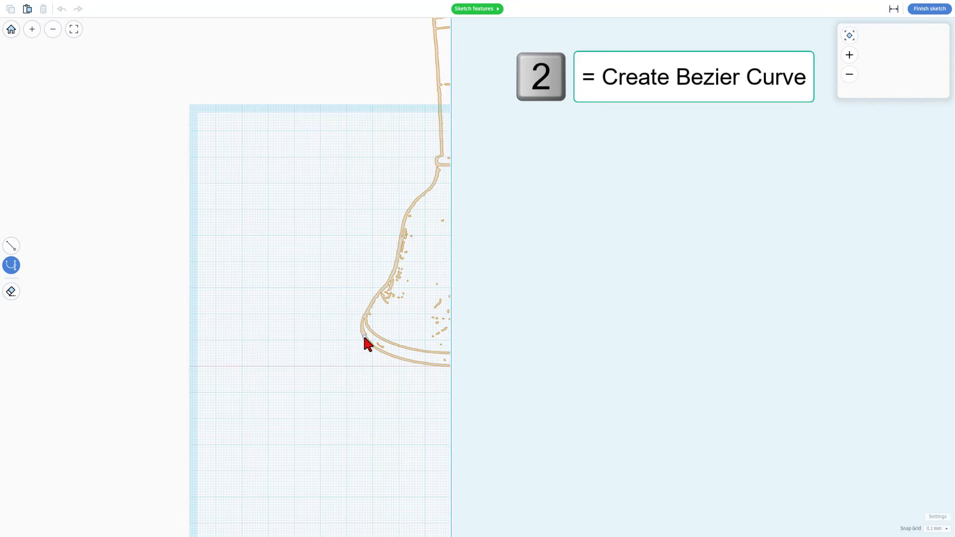
left_click(364, 337)
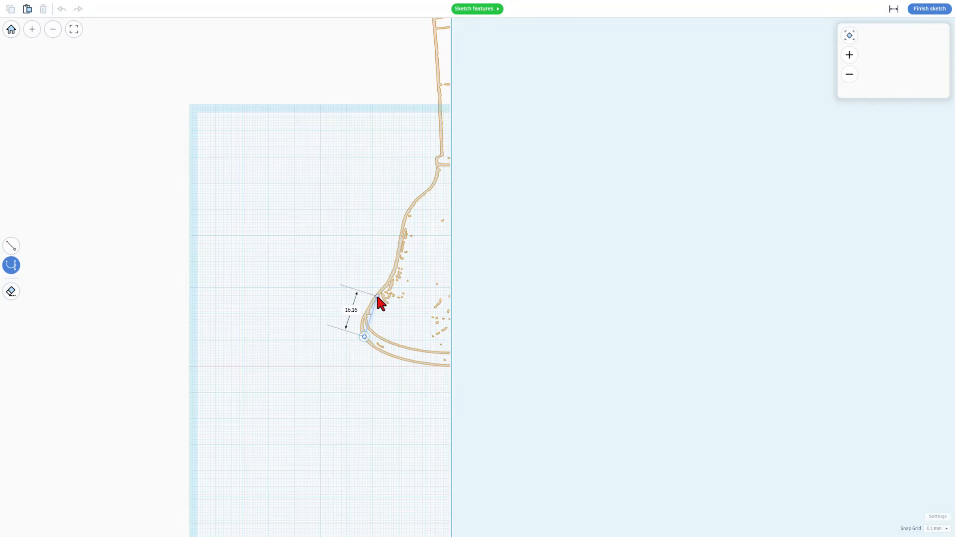
left_click_drag(376, 296, 401, 267)
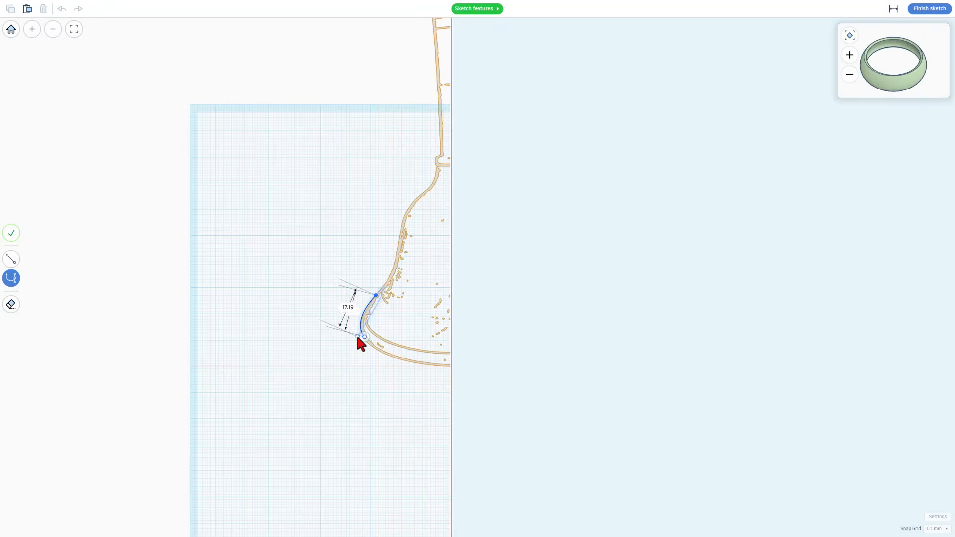
left_click(401, 232)
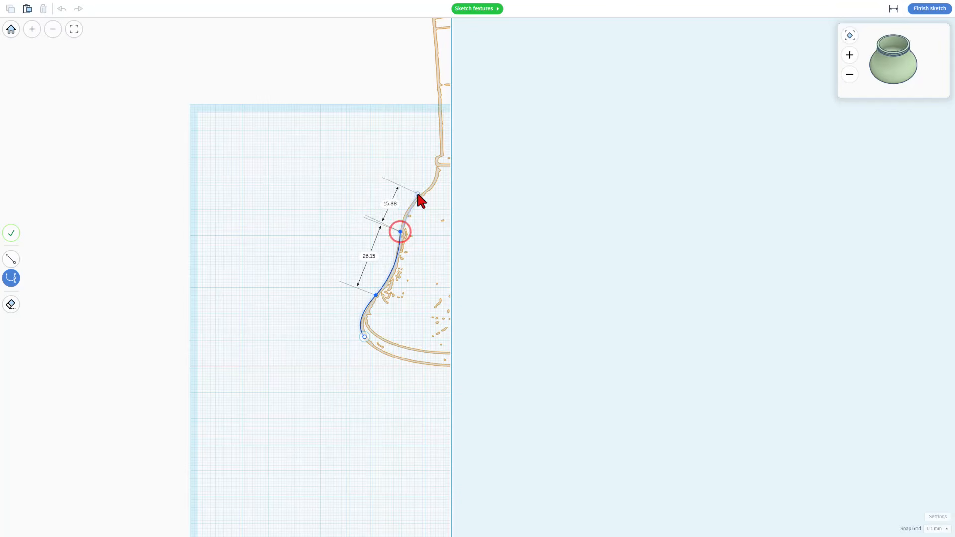
left_click_drag(423, 192, 443, 182)
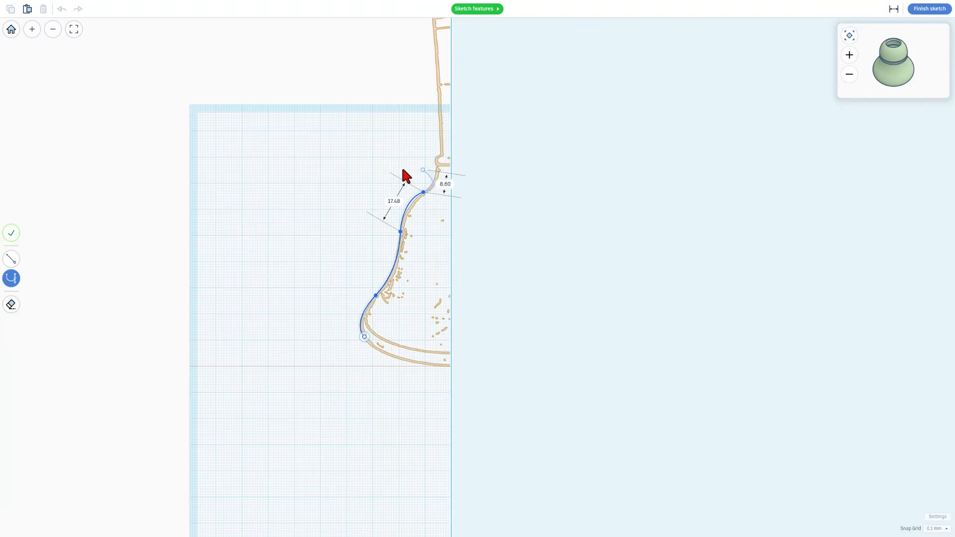
Continue the curve from the shoulder around the neck and collar, with segments about 10.7 mm and 5.6 mm long.
scroll(444, 181, "up", 2)
scroll(445, 183, "up", 1)
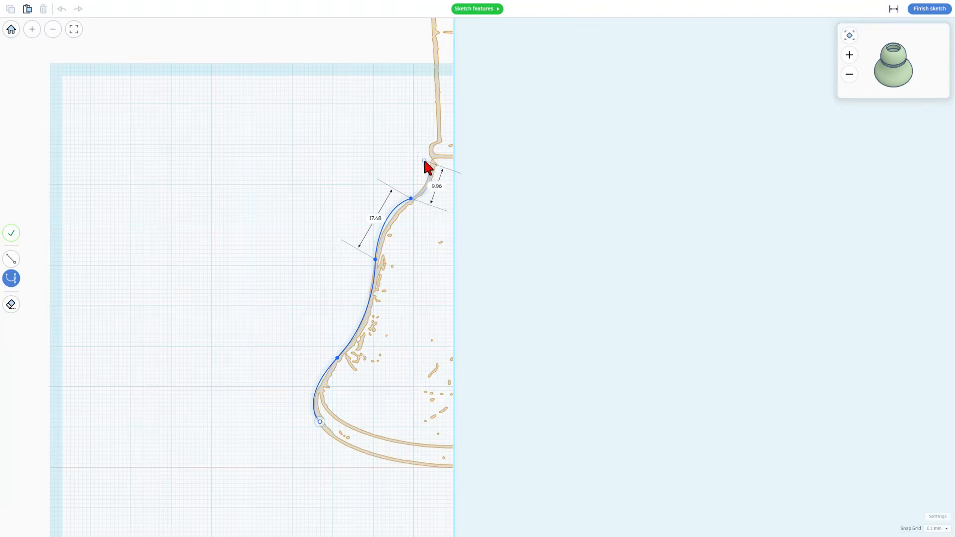
left_click(431, 160)
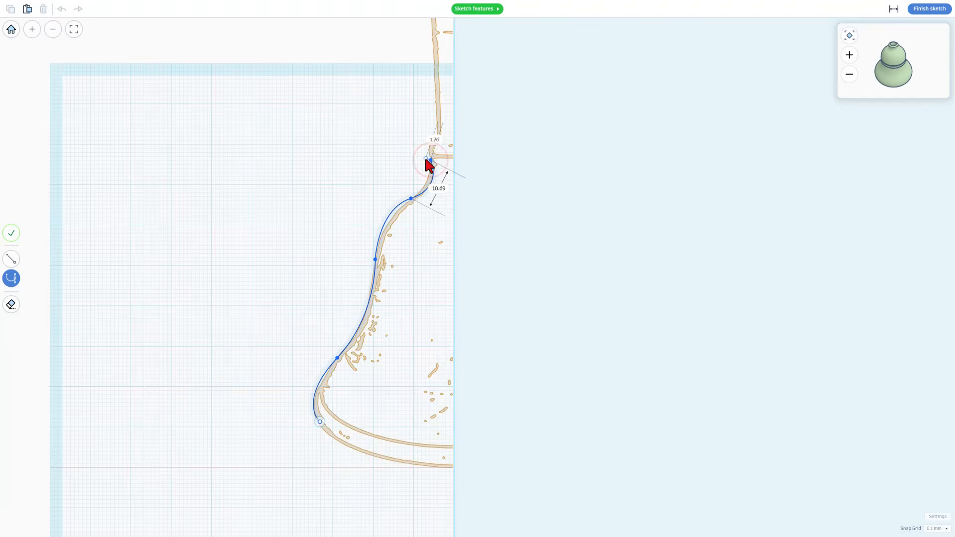
mouse_move(437, 139)
left_mouse_down()
mouse_move(447, 143)
mouse_move(452, 53)
mouse_move(473, 112)
mouse_move(458, 140)
mouse_move(445, 140)
left_mouse_up()
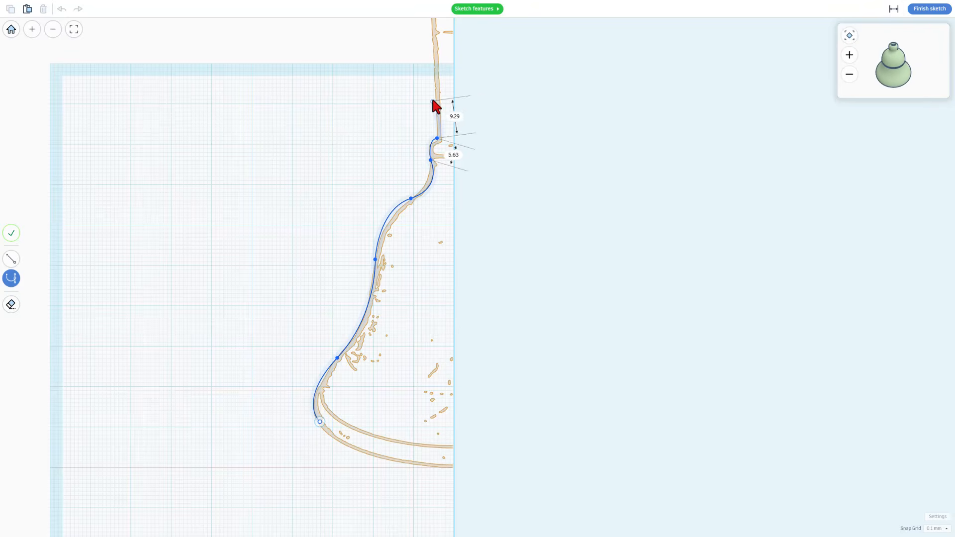
Add a straight corner segment about 3.6 mm long going up from the collar along the handle's base.
key("1")
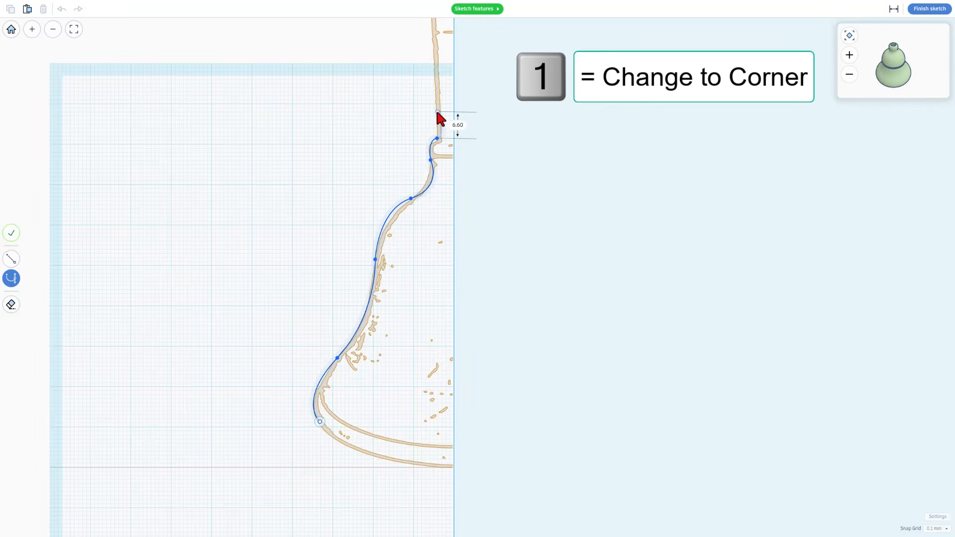
key("1")
scroll(436, 126, "up", 1)
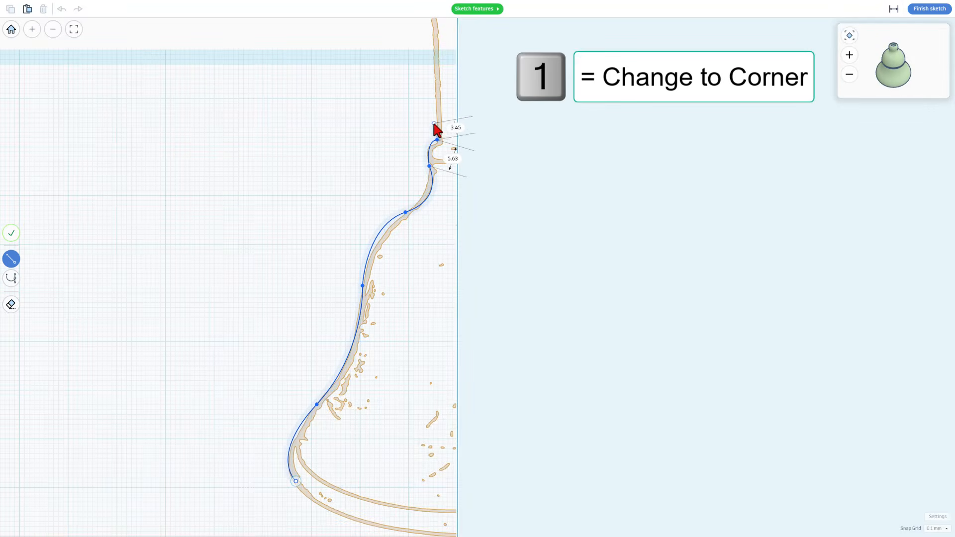
left_click(435, 119)
Extend the profile up the handle with a Bezier segment about 19.9 mm long and a short one about 3.2 mm long at the small groove.
scroll(435, 118, "down", 2)
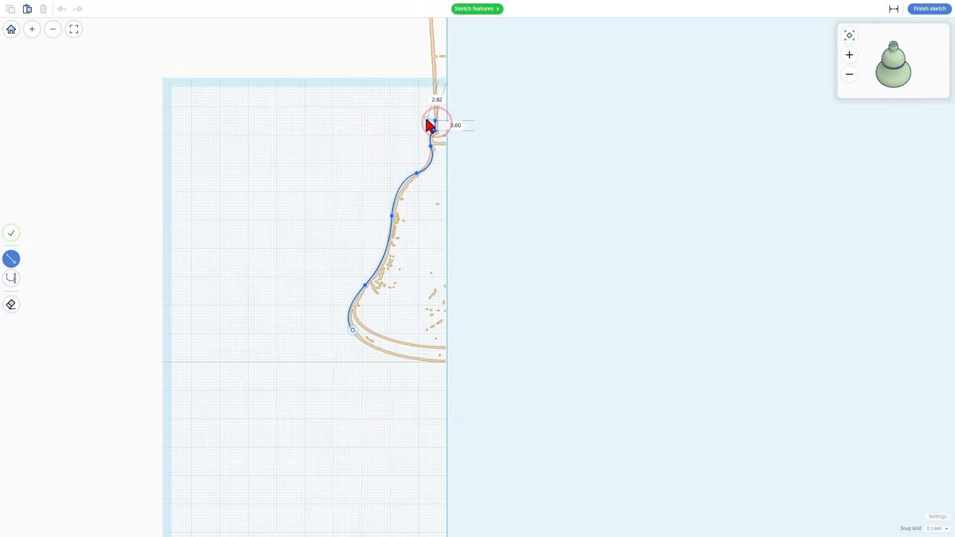
middle_click_drag(429, 130, 404, 252)
scroll(404, 219, "up", 2)
key("2")
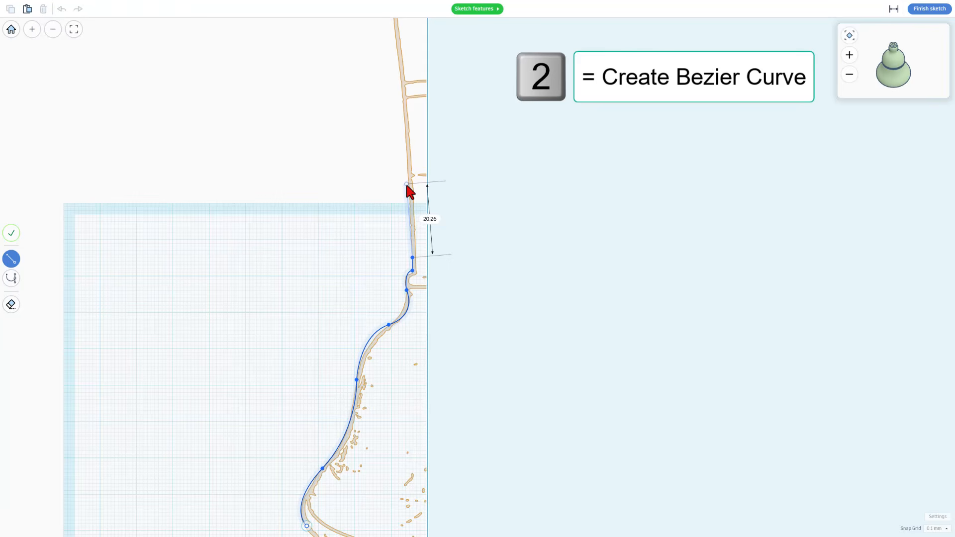
key("2")
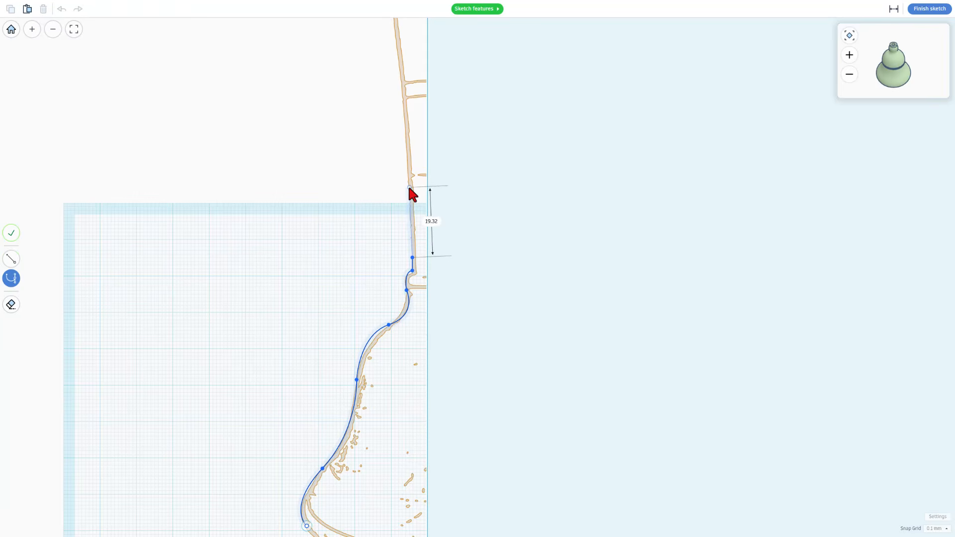
left_click(408, 186)
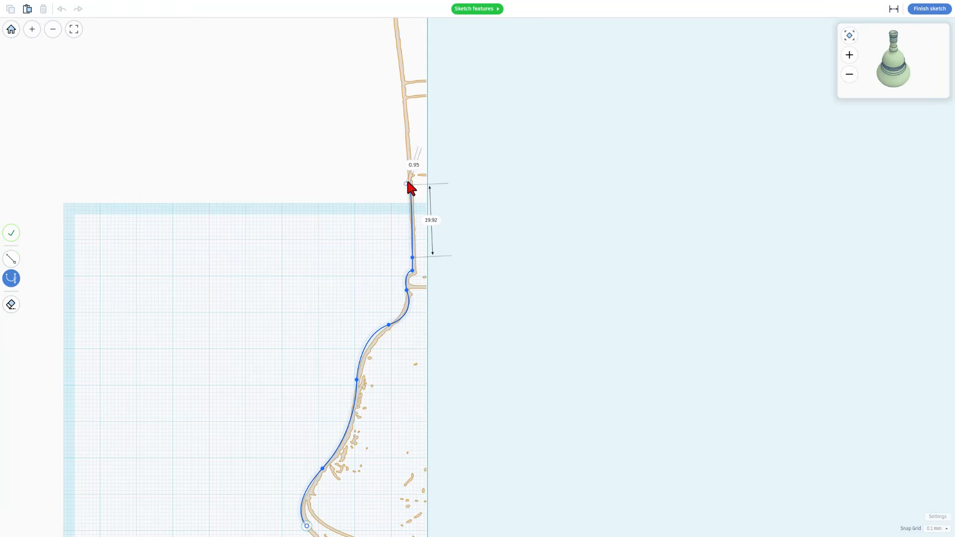
left_click(407, 173)
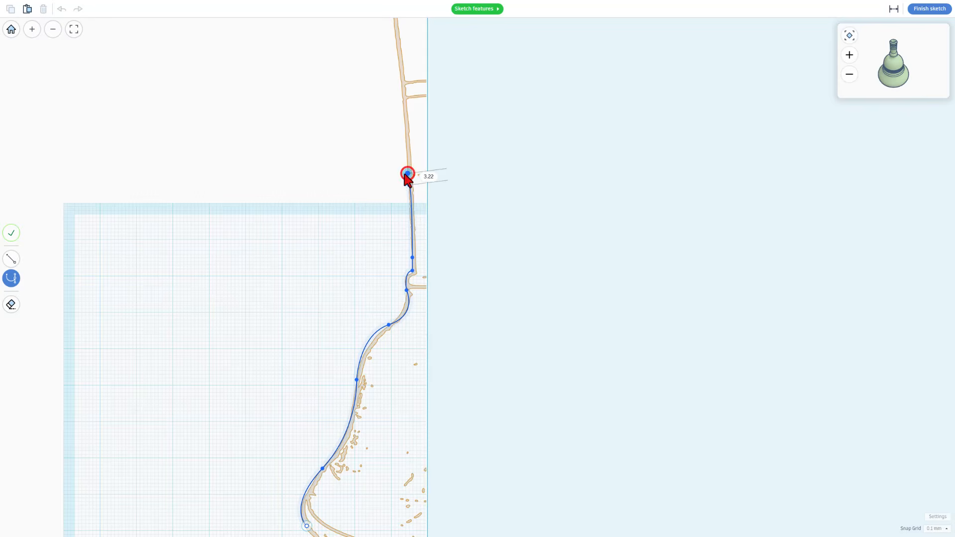
Add a straight segment about 12.2 mm long up the handle above the small groove.
scroll(402, 163, "down", 1)
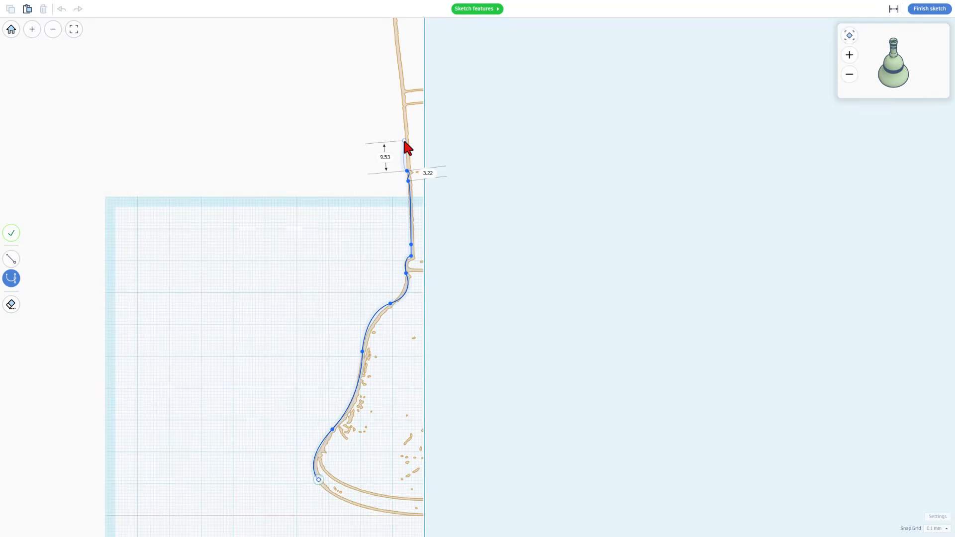
key("l")
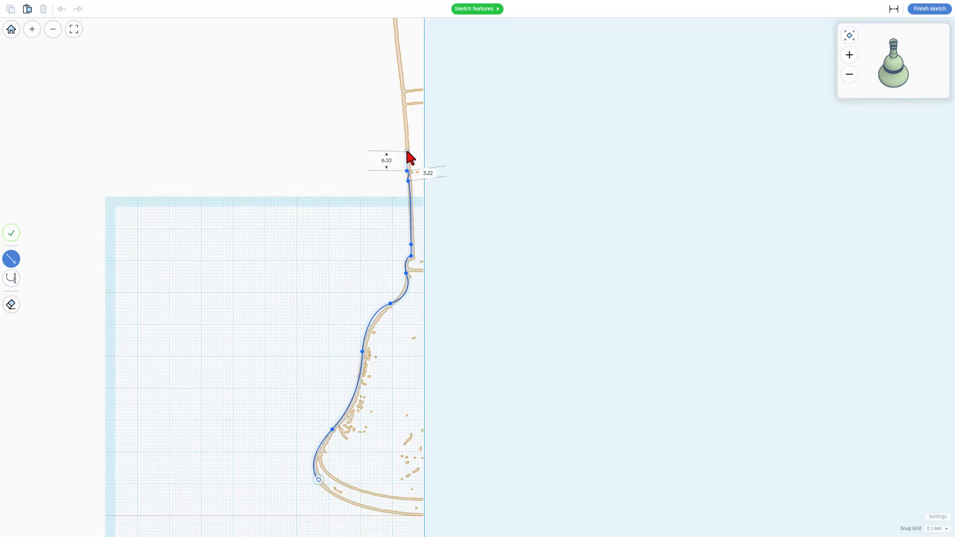
left_click(405, 132)
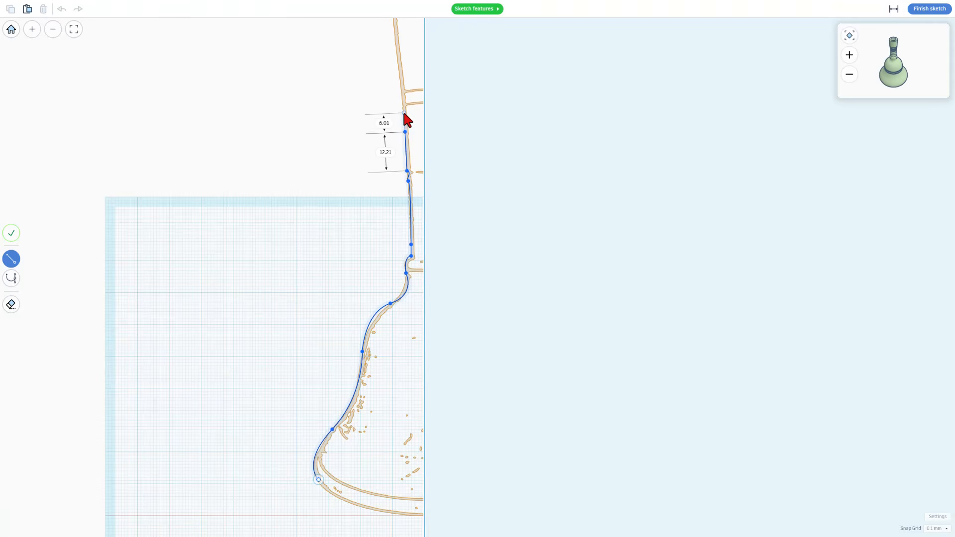
Continue the profile up past the double ring on the handle with Bezier segments about 6.4, 4.7 and 3.3 mm long.
key("b")
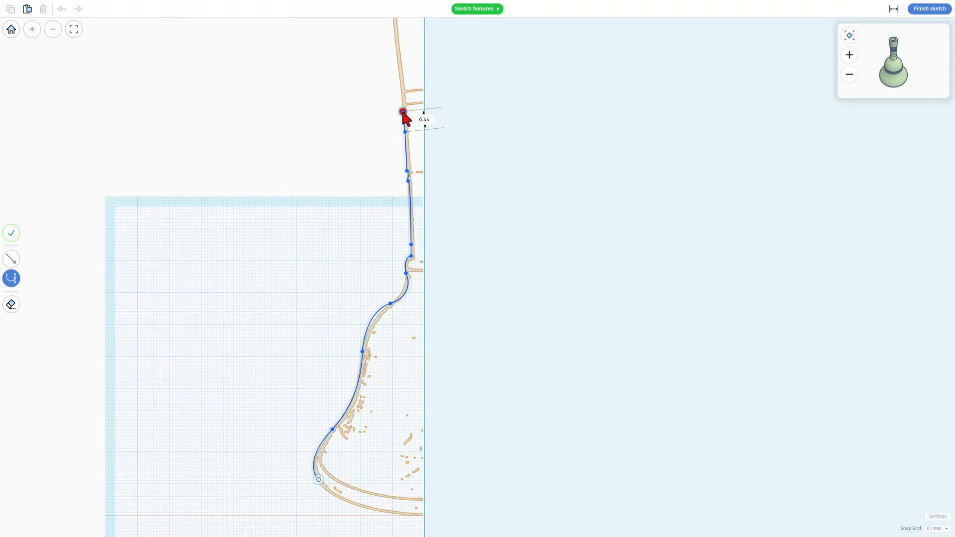
left_click(405, 113)
left_click(399, 93)
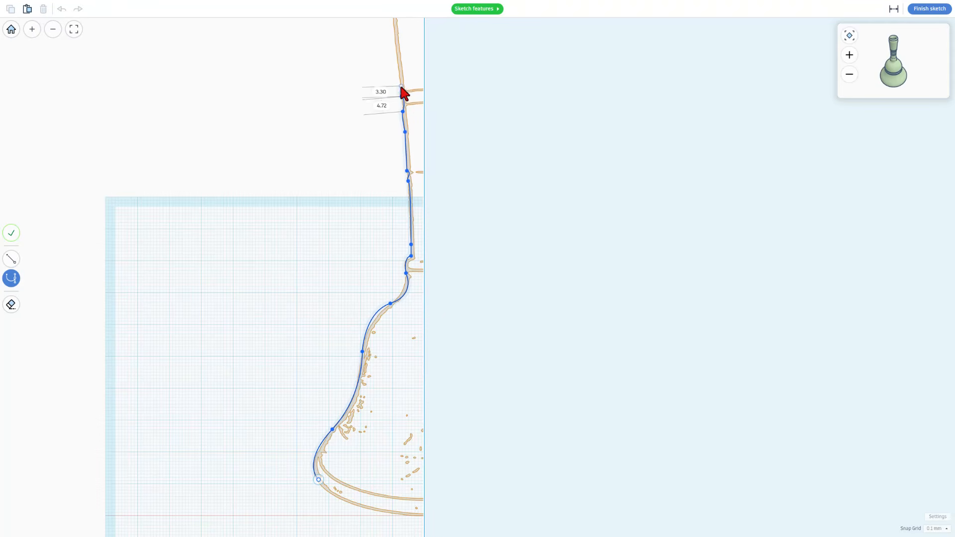
left_click(401, 87)
Trace the upper handle with a Bezier segment about 21.2 mm long, continuing around the knob and ending with a segment about 5.3 mm long.
scroll(404, 77, "down", 3)
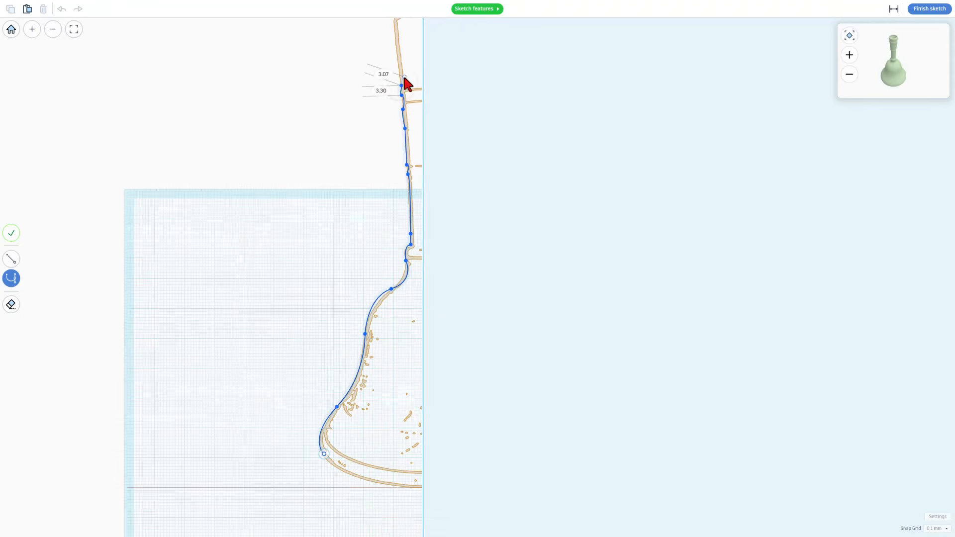
mouse_move(404, 77)
middle_mouse_down()
mouse_move(376, 149)
mouse_move(376, 235)
middle_mouse_up()
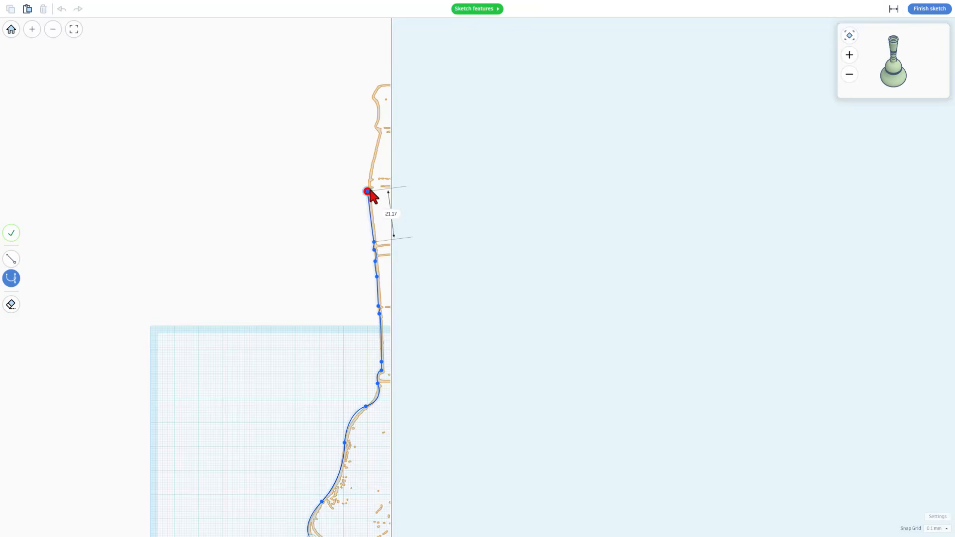
left_click(365, 193)
scroll(367, 189, "up", 3)
left_click(399, 187)
left_click(409, 170)
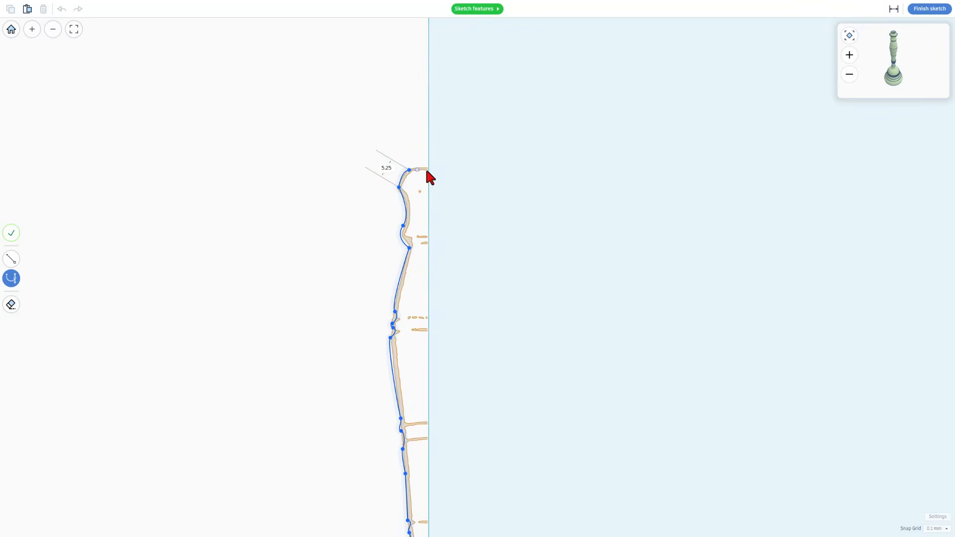
Extend the profile about 5.1 mm across the top of the knob to the revolve axis and finish the path.
scroll(426, 166, "up", 2)
scroll(425, 167, "up", 1)
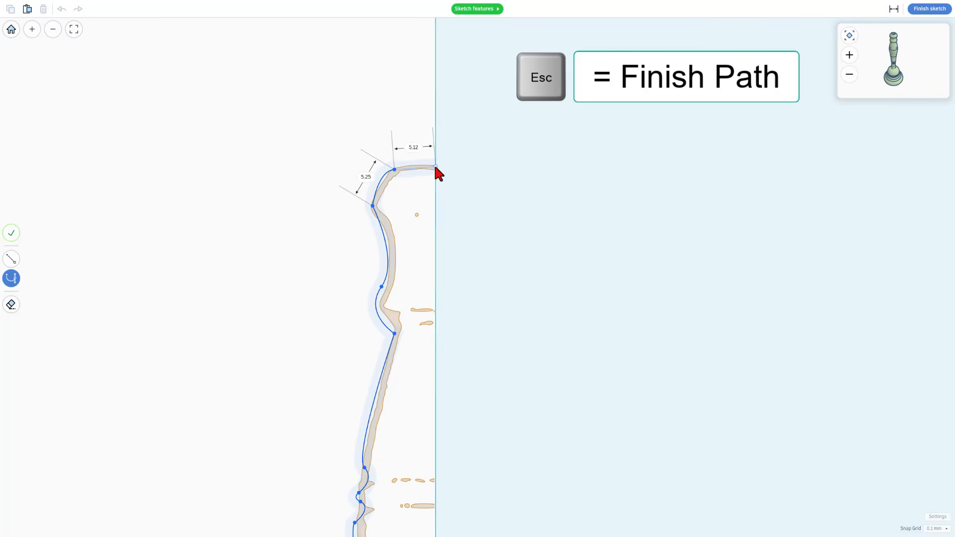
left_click(435, 167)
scroll(422, 186, "down", 2)
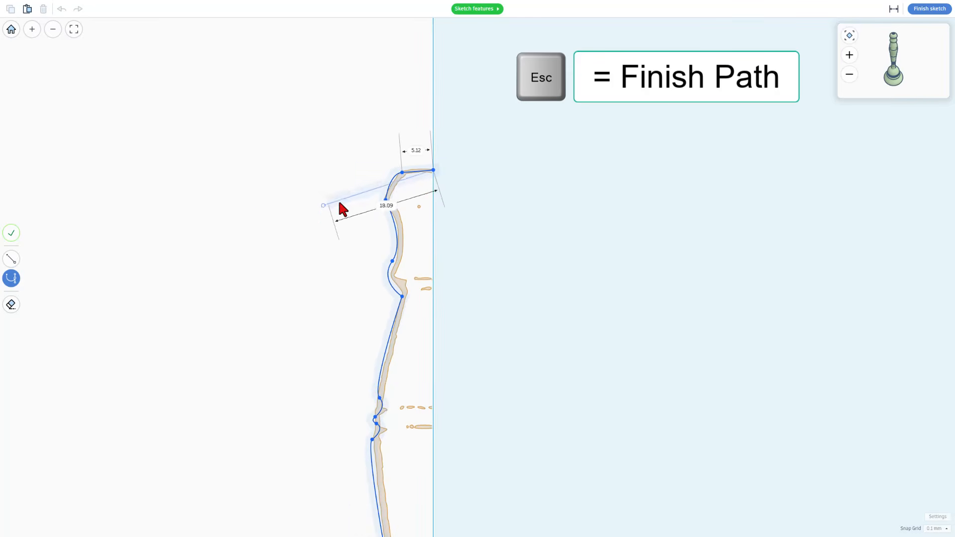
key("Escape")
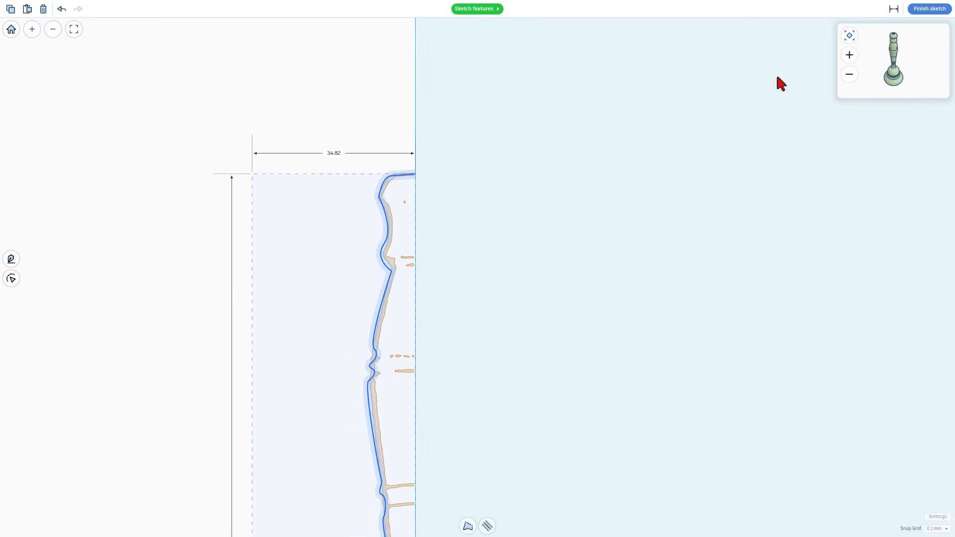
Open the finished path for point editing and set its stroke width to 1.2.
mouse_move(911, 76)
left_mouse_down()
mouse_move(858, 76)
mouse_move(922, 49)
mouse_move(918, 79)
mouse_move(932, 75)
left_mouse_up()
scroll(532, 230, "down", 2)
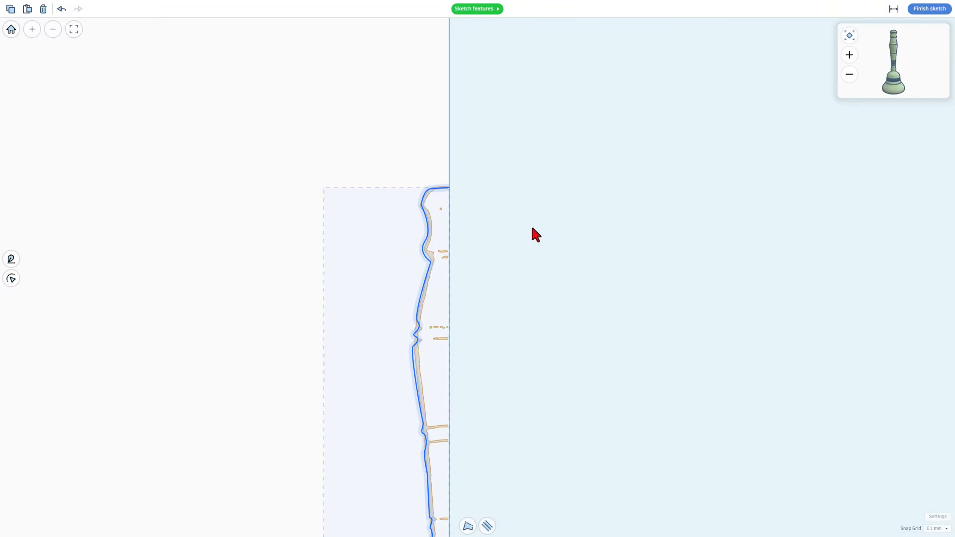
scroll(422, 239, "up", 2)
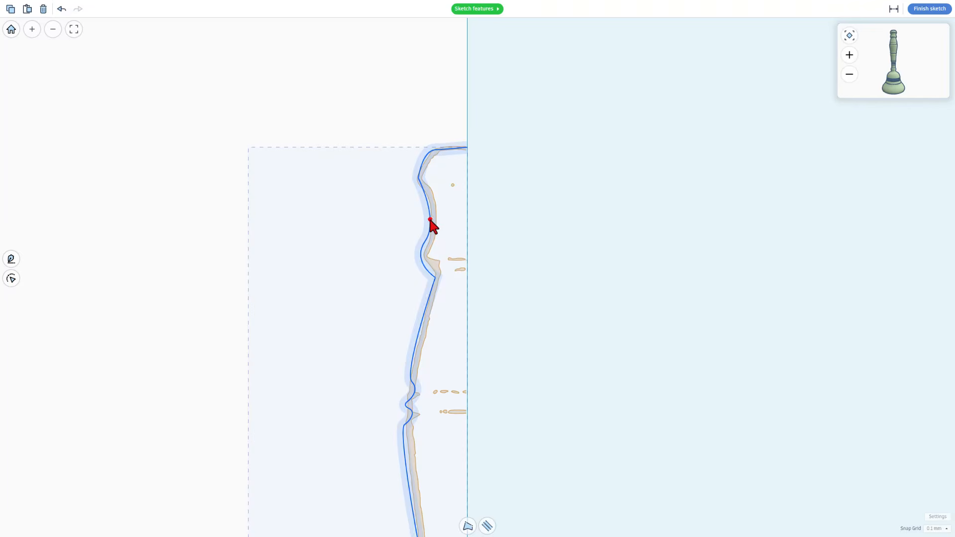
double_click(431, 221)
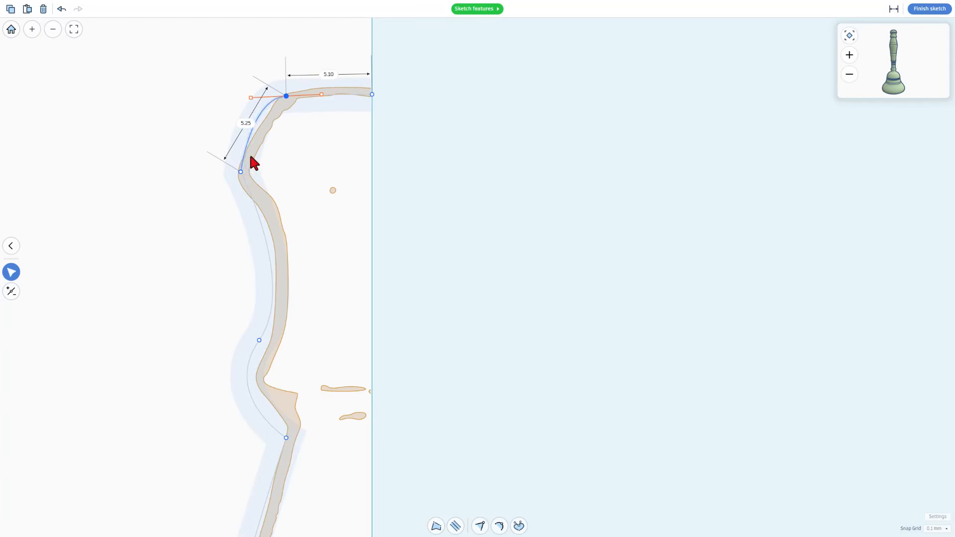
left_click(454, 527)
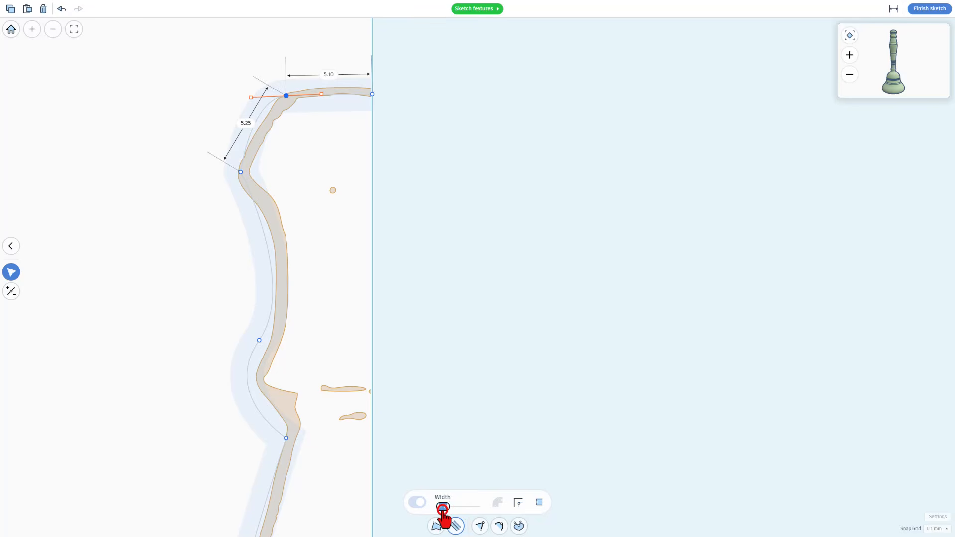
left_click(442, 508)
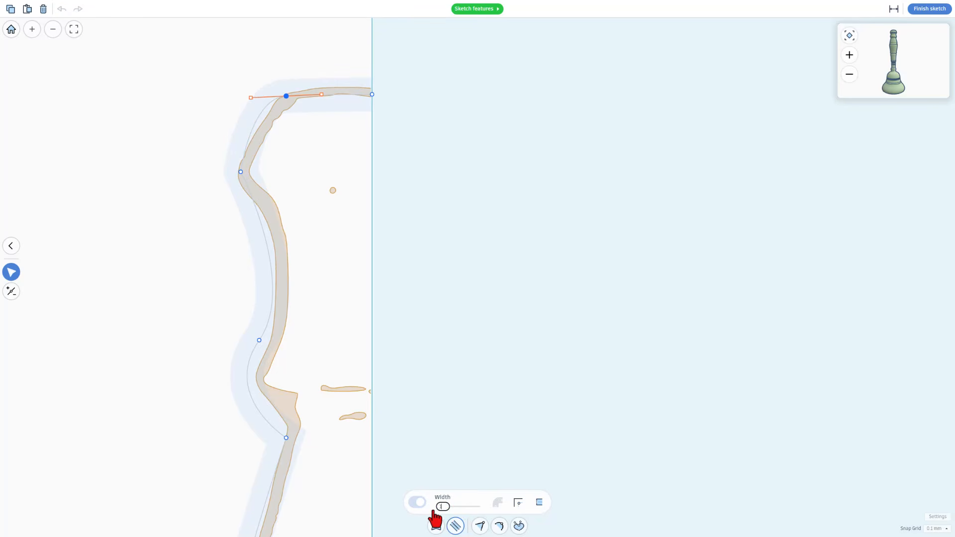
type("1.2")
key("Return")
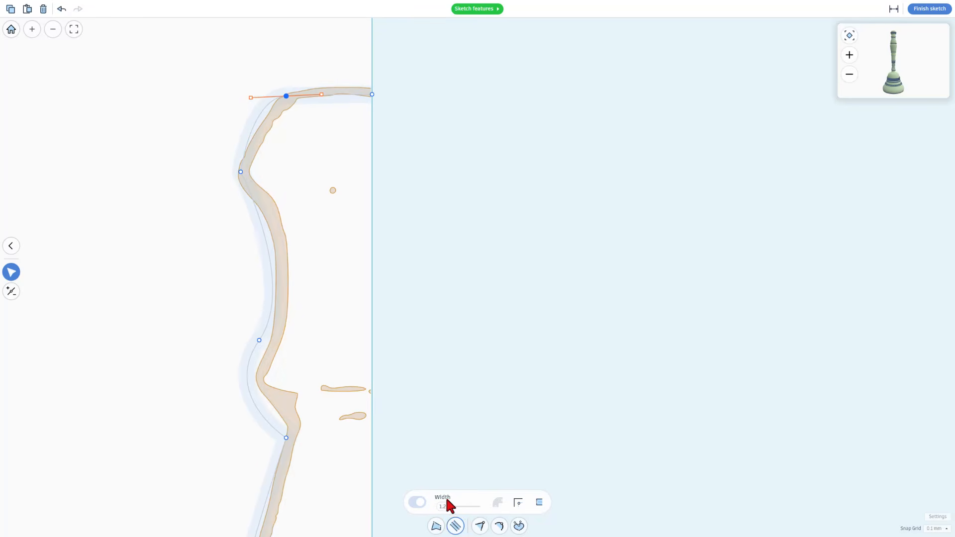
Break the handles of the knob's top corner point and move its lower handle about 0.6 mm inward and 2.1 mm down along the outline.
scroll(266, 205, "up", 1)
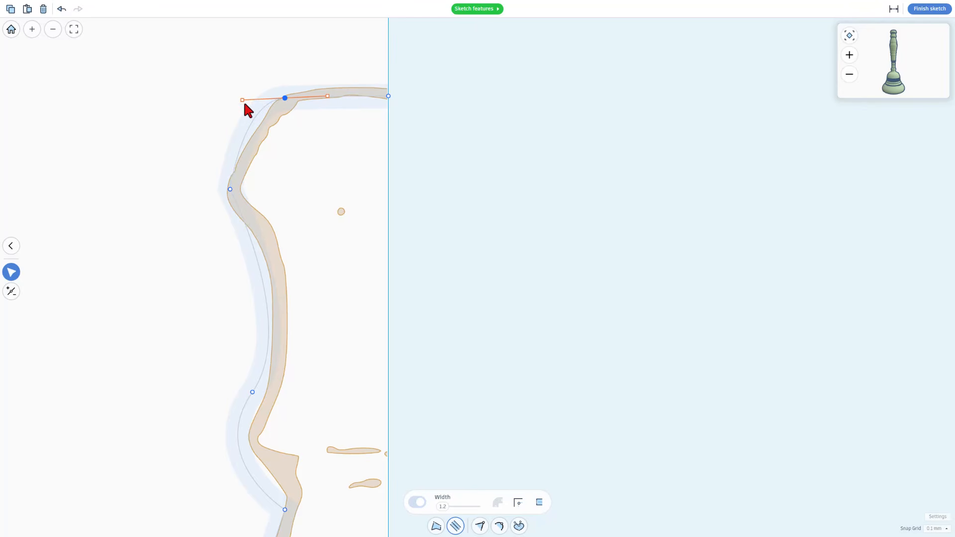
left_click(285, 98)
key("3")
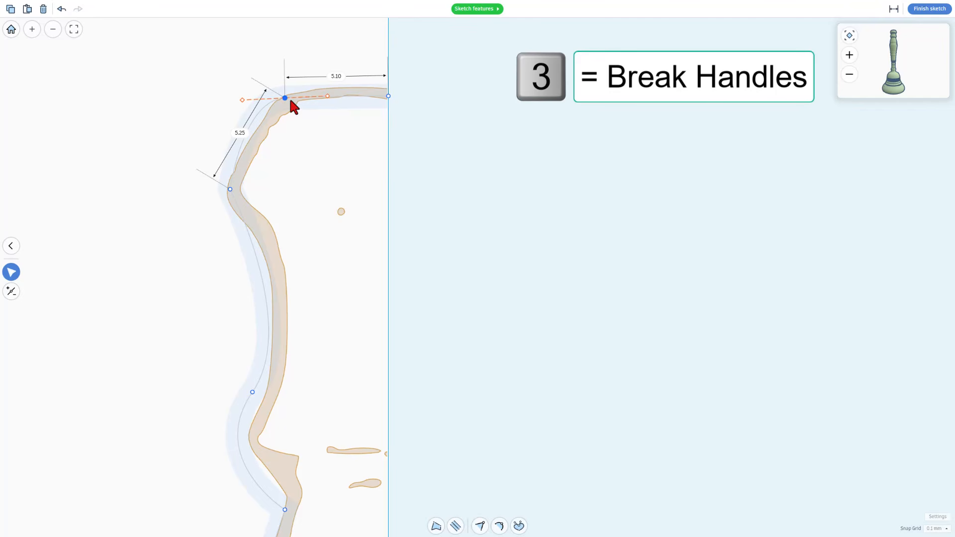
left_click_drag(241, 99, 254, 141)
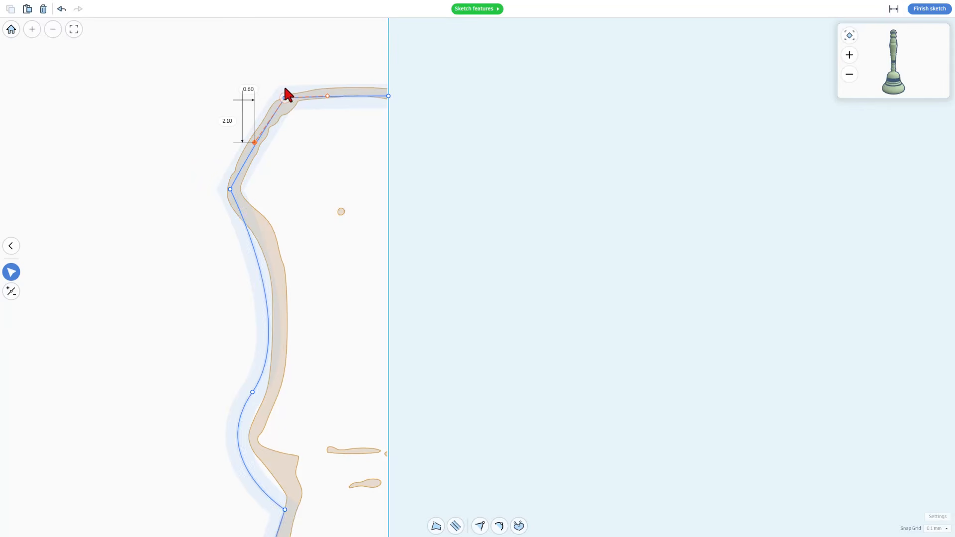
Change the path's stroke join from Sharp to Round.
left_click(456, 526)
left_click(518, 504)
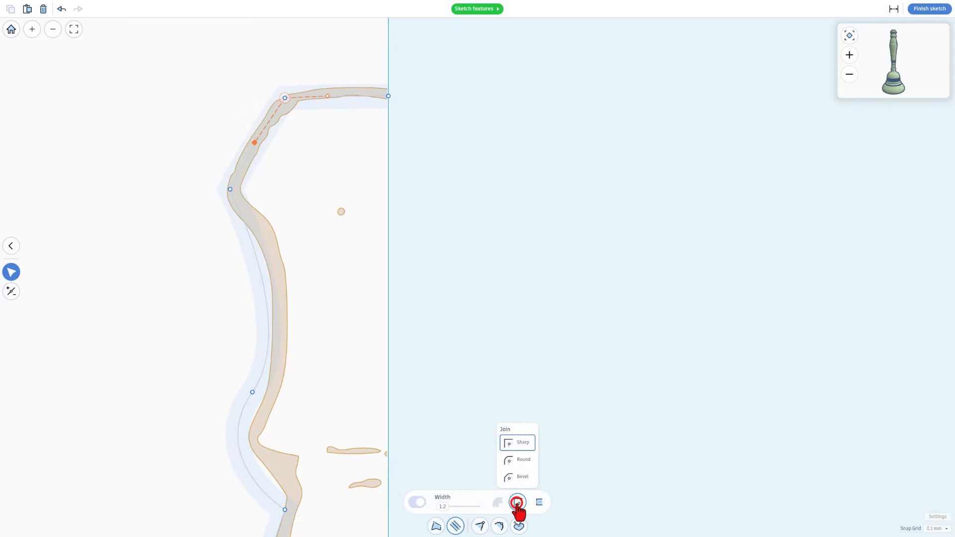
left_click(518, 462)
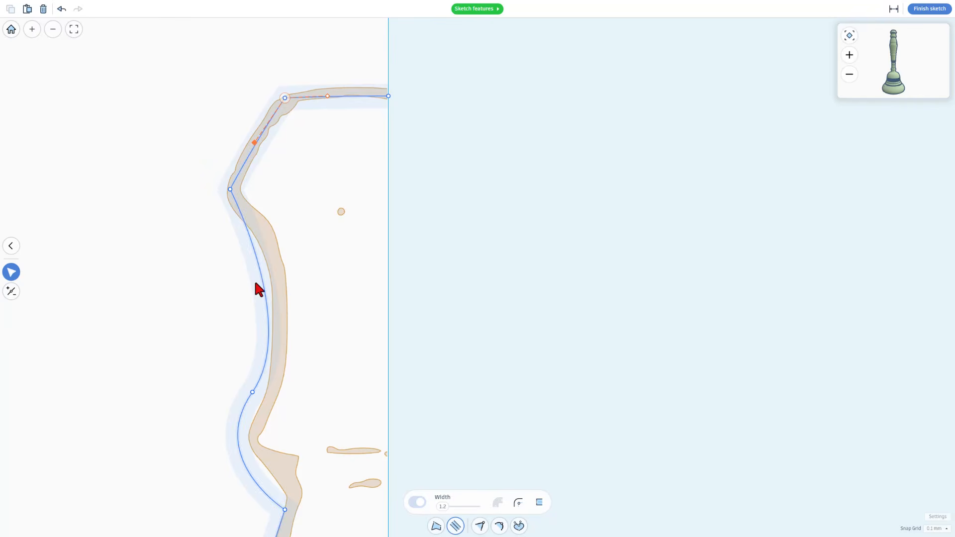
Move the point at the lower end of the knob about 1.1 mm toward the axis and 0.6 mm up onto the traced outline.
scroll(259, 288, "down", 3)
left_click(237, 278)
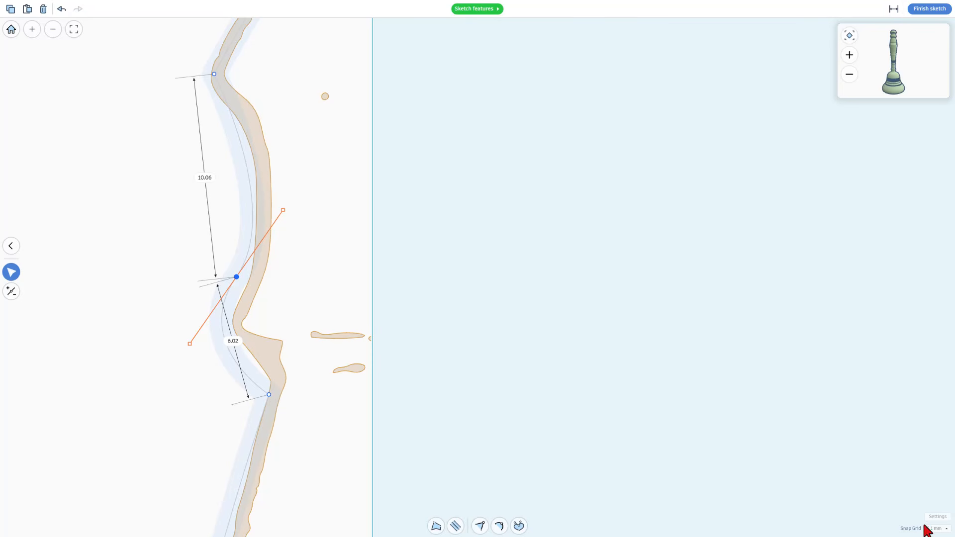
left_click(236, 275)
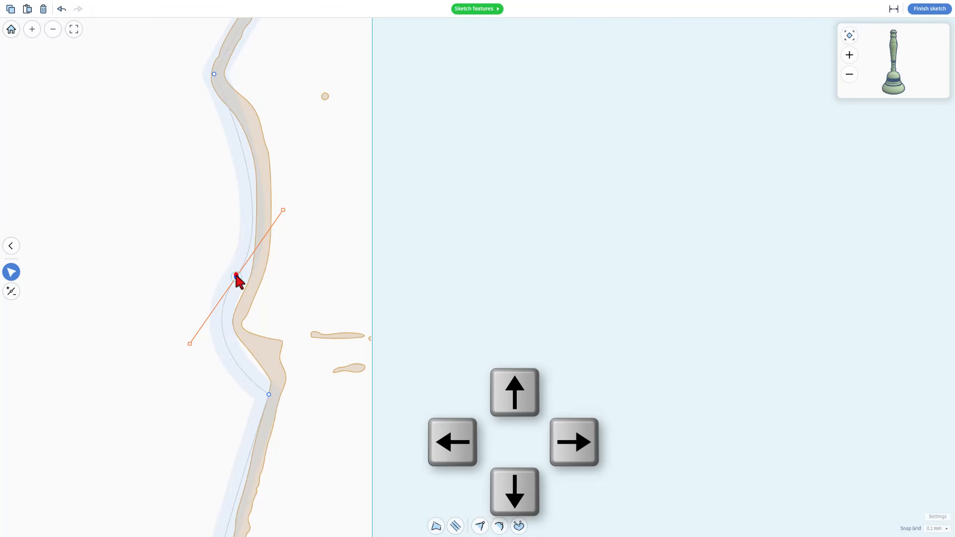
left_click_drag(237, 275, 258, 263)
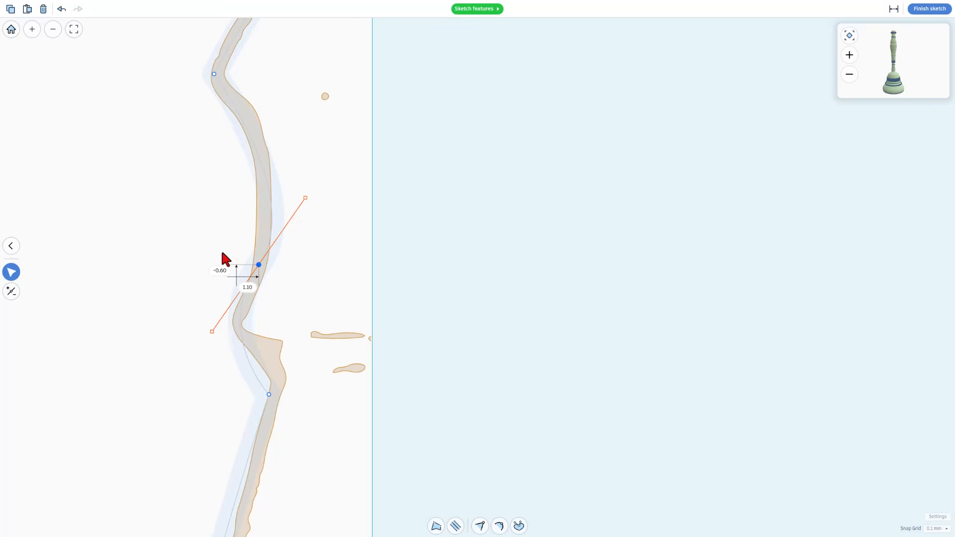
Break the handles of the two points around the notch below the knob and redirect the higher point's upper handle along the outline.
left_click(222, 252)
left_click(181, 267)
left_click_drag(173, 237, 309, 450)
double_click(243, 345)
left_click_drag(208, 228, 302, 417)
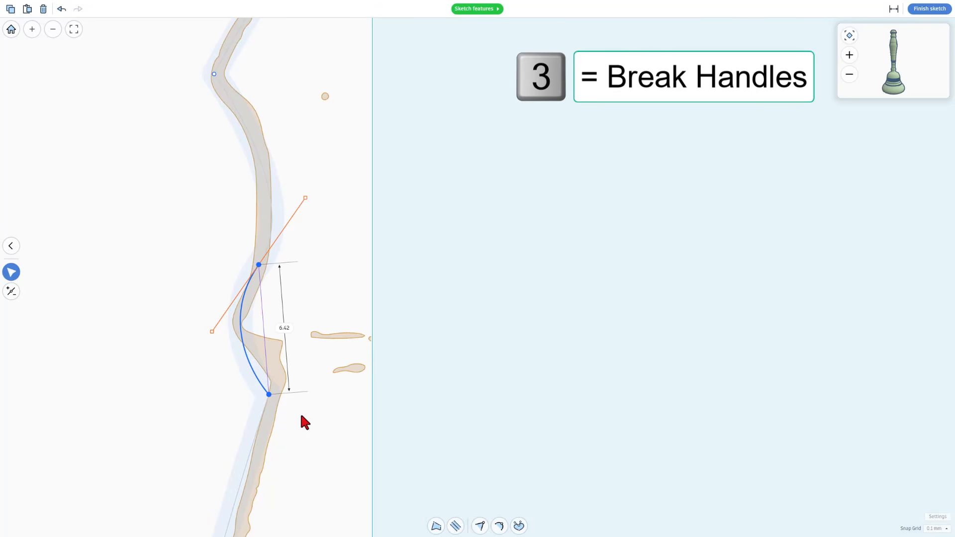
left_click(318, 333)
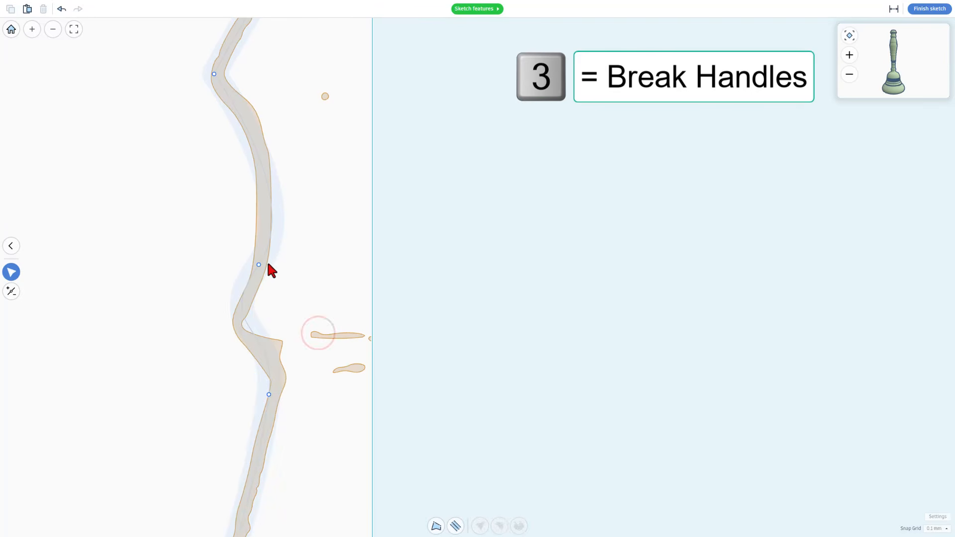
left_click(259, 265)
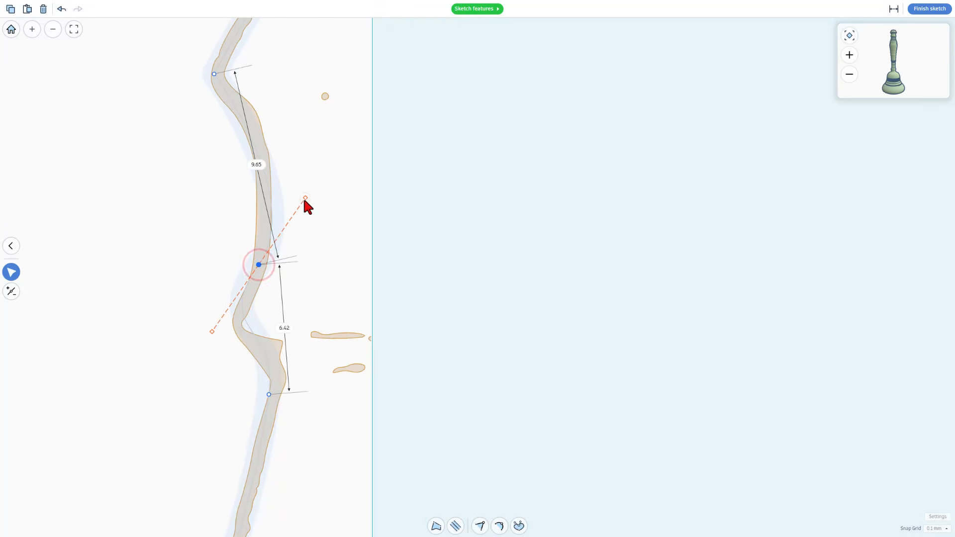
left_click_drag(305, 198, 267, 157)
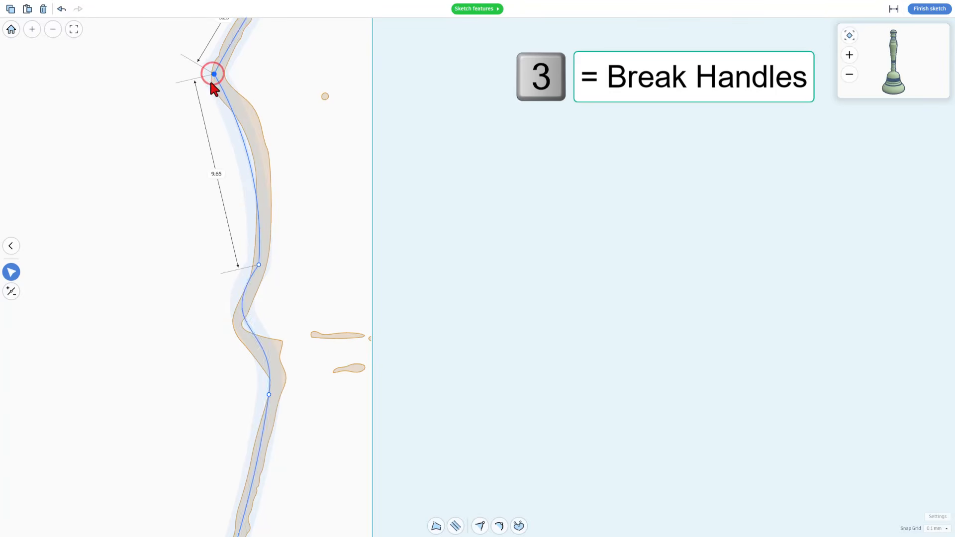
Create broken handles on the knob's widest point, hide the dimensions, and align both handles with the traced outline.
left_click_drag(213, 72, 215, 137)
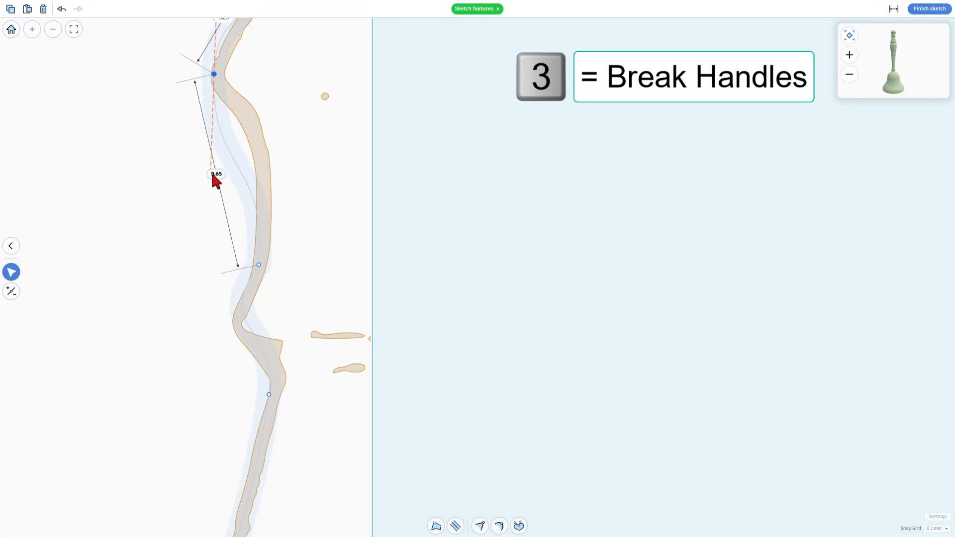
scroll(252, 165, "down", 2)
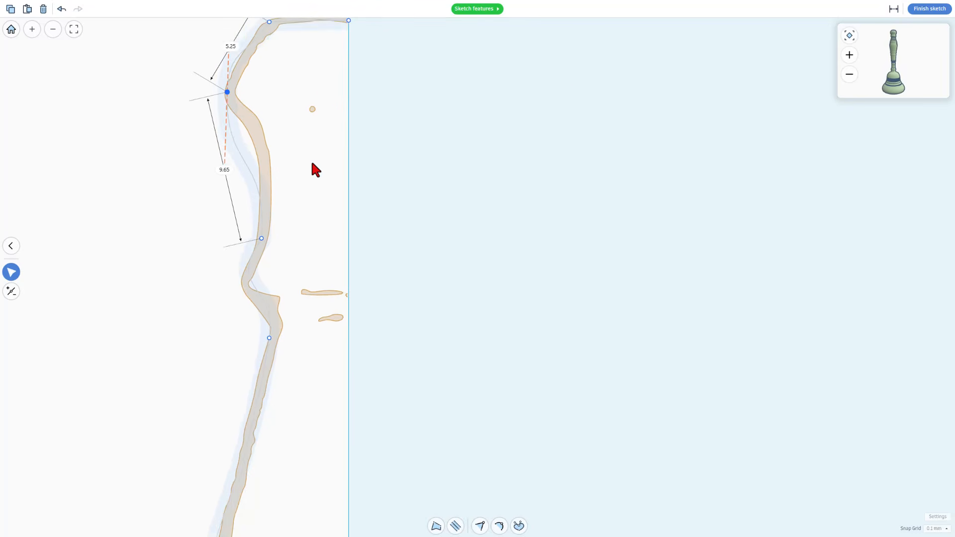
left_click(895, 9)
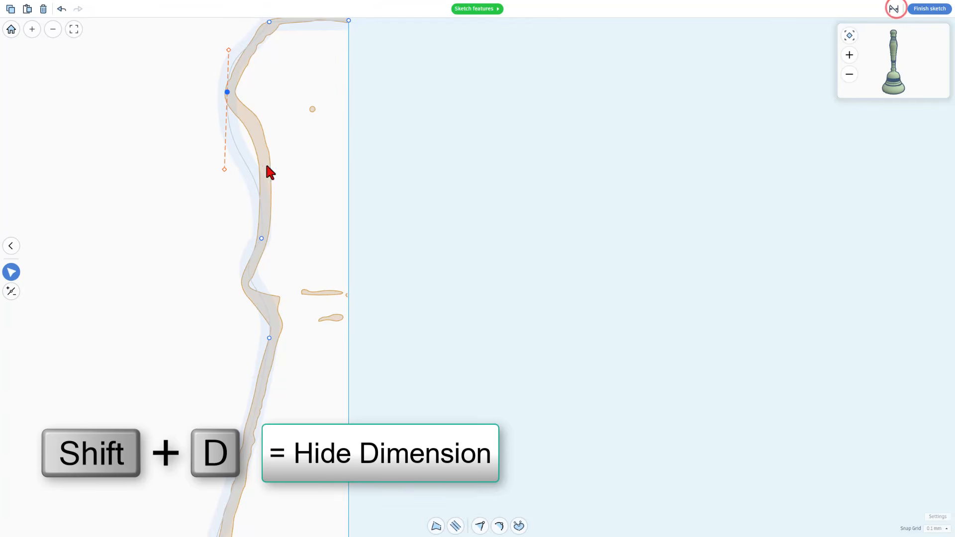
left_click(225, 169)
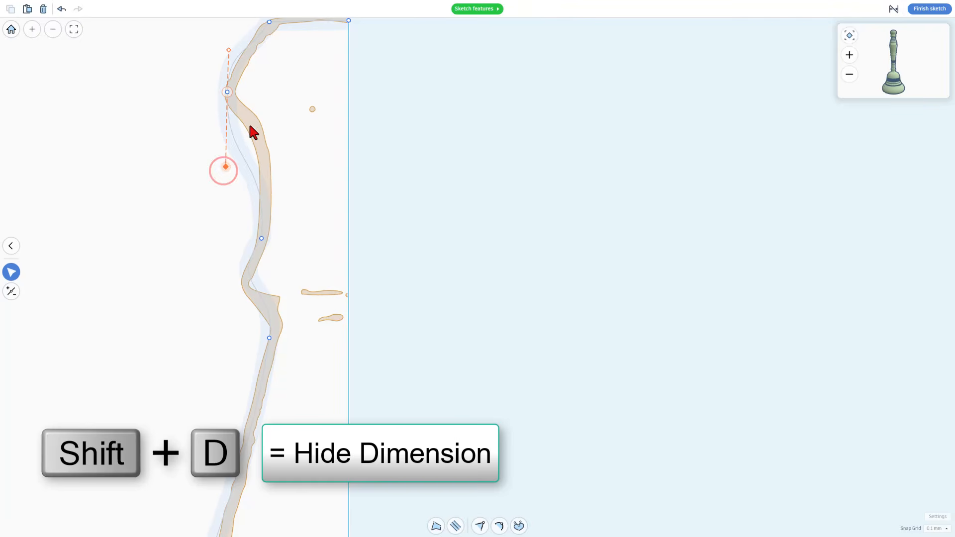
left_click_drag(250, 126, 262, 132)
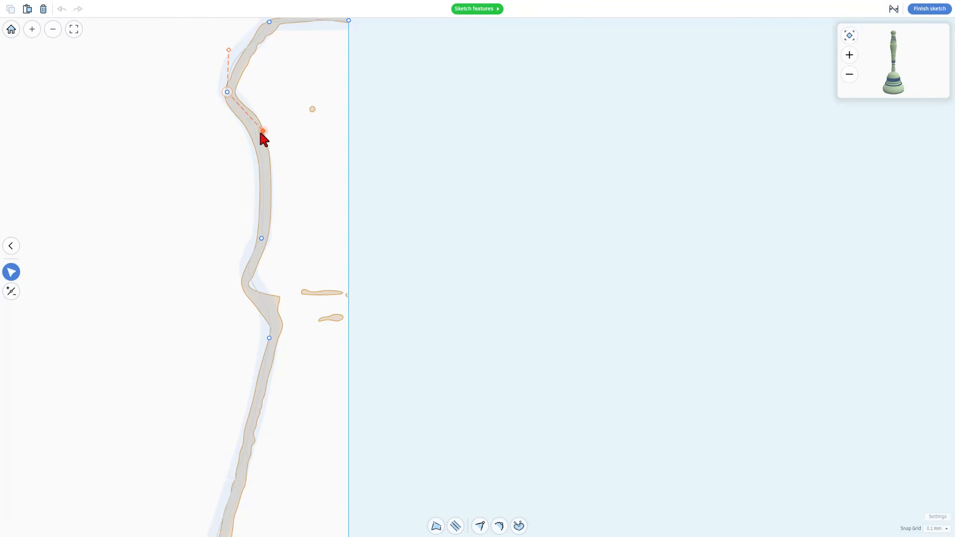
left_click_drag(230, 51, 240, 62)
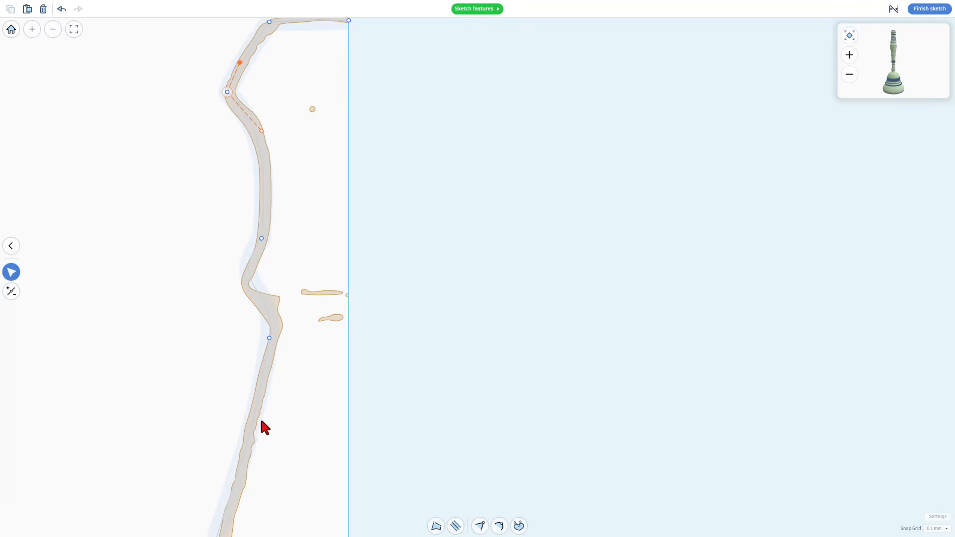
Move the point just below the small paired grooves on the handle slightly inward onto the traced outline.
scroll(264, 426, "down", 2)
middle_click_drag(274, 445, 336, 211)
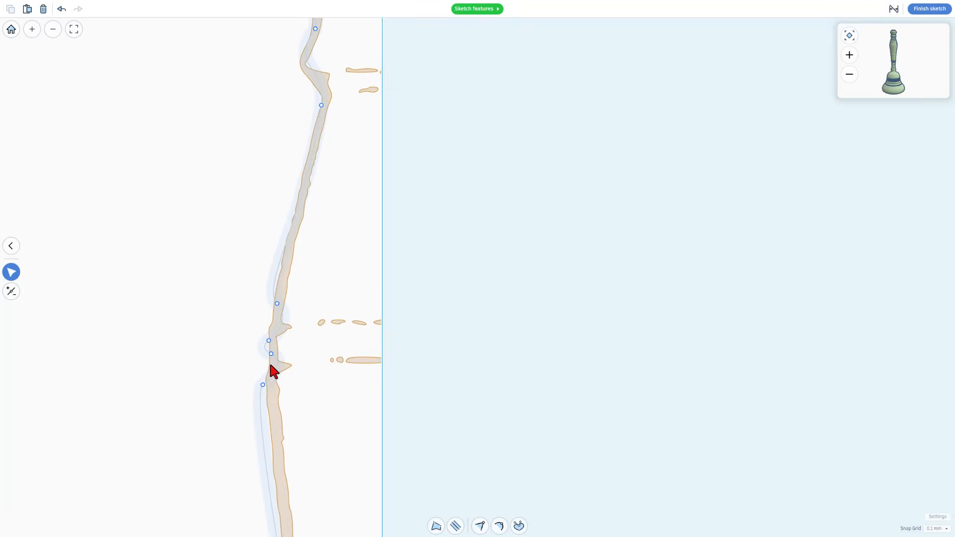
scroll(288, 378, "down", 2)
middle_click_drag(299, 369, 288, 194)
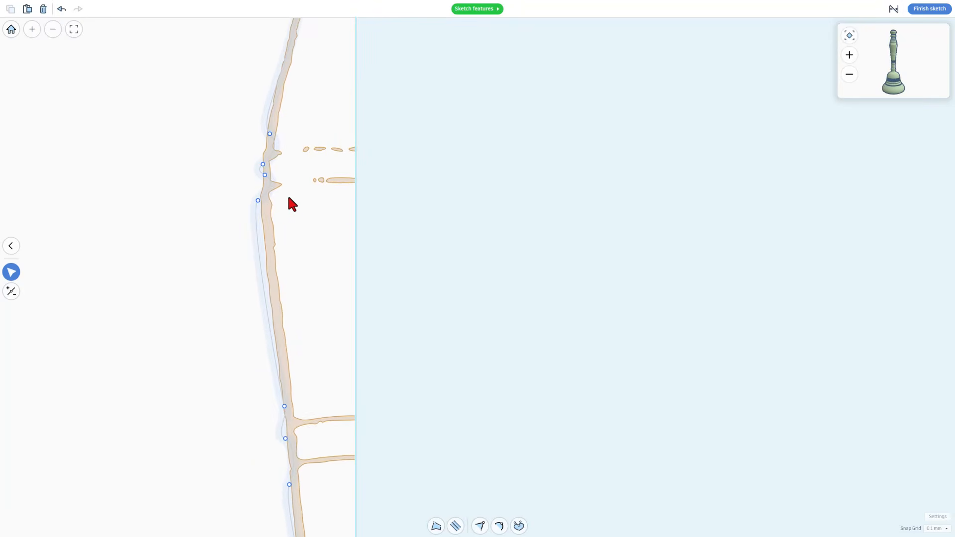
left_click_drag(269, 200, 264, 198)
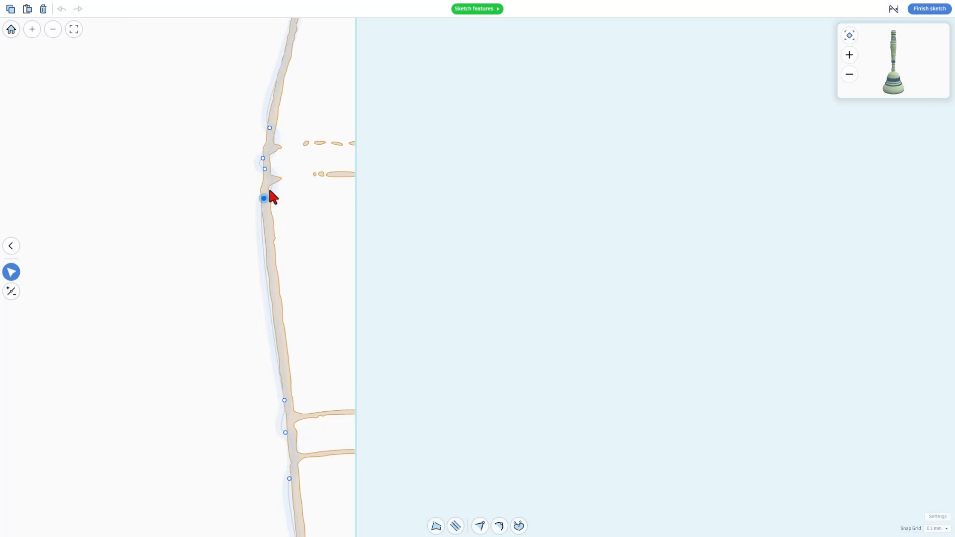
Finish the sketch to apply the refined bell profile to the revolved shape.
scroll(301, 322, "down", 2)
middle_click_drag(288, 301, 264, 289)
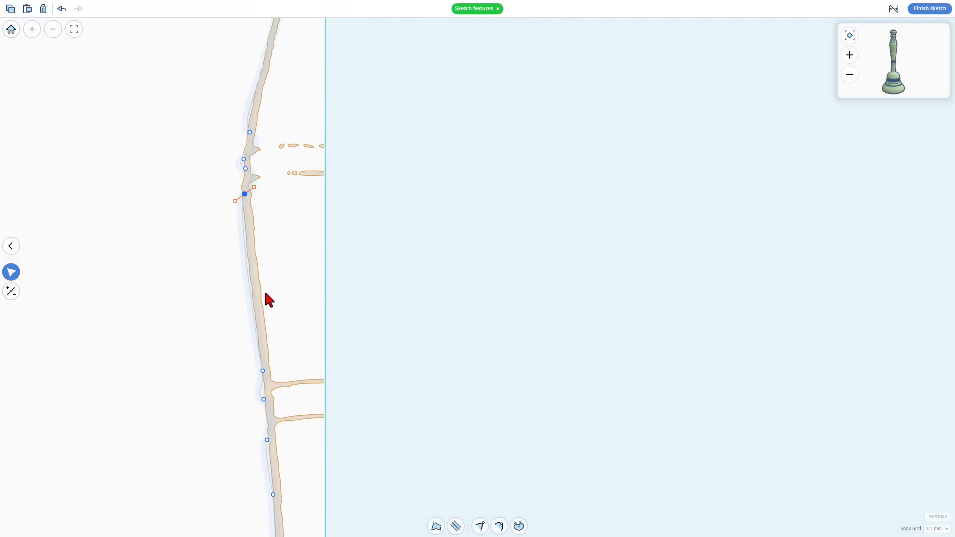
left_click(927, 9)
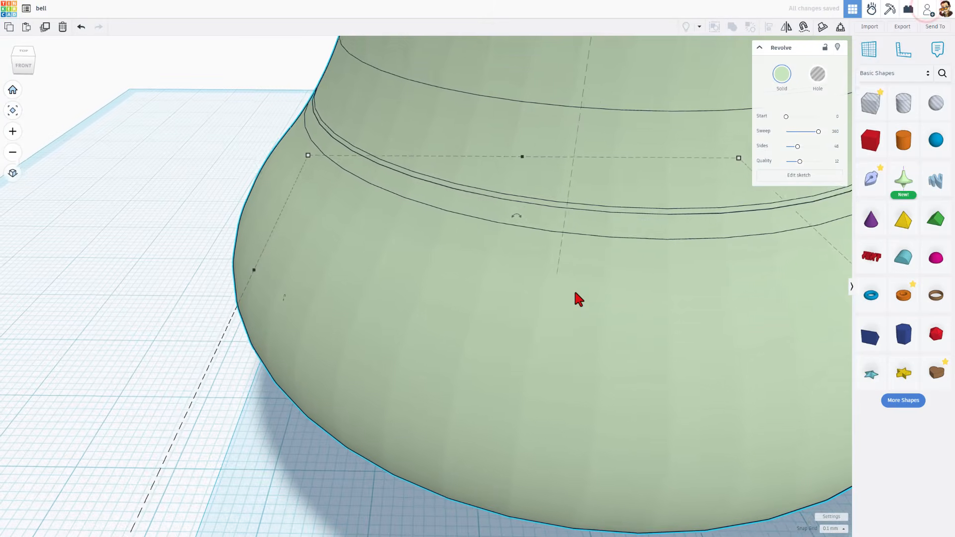
Raise the revolved bell's number of sides to the maximum for a smoother surface.
scroll(576, 293, "down", 5)
middle_click_drag(574, 292, 446, 347)
scroll(466, 341, "down", 4)
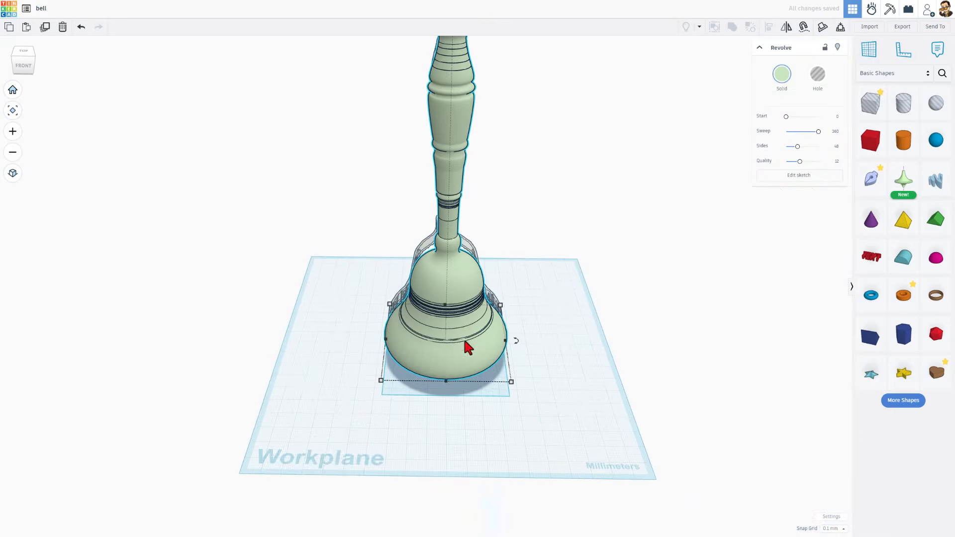
right_click_drag(443, 326, 451, 184)
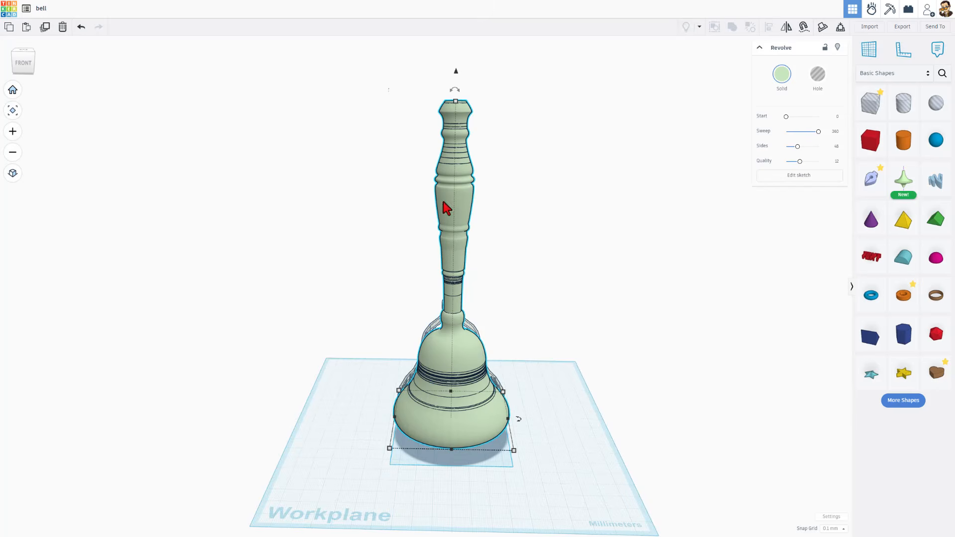
scroll(456, 235, "up", 5)
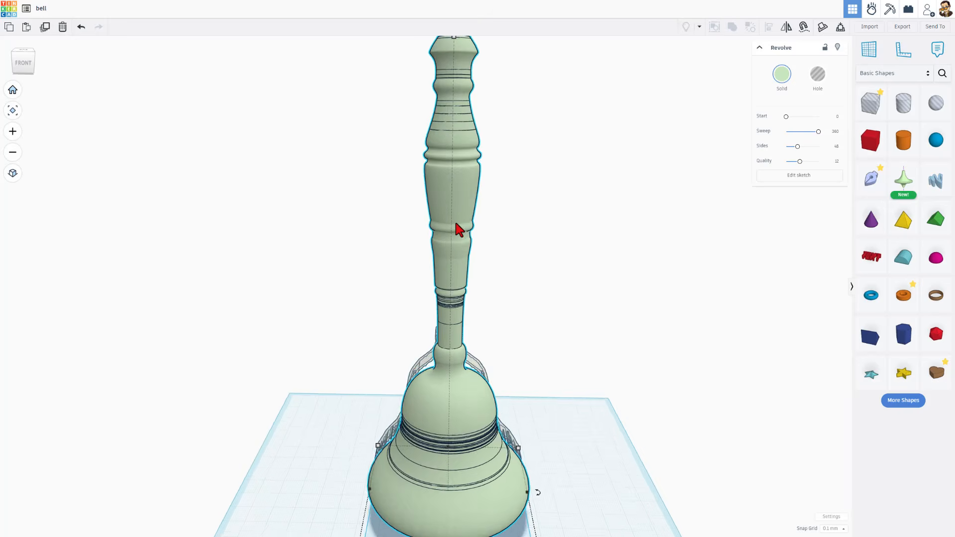
right_click_drag(454, 220, 448, 195)
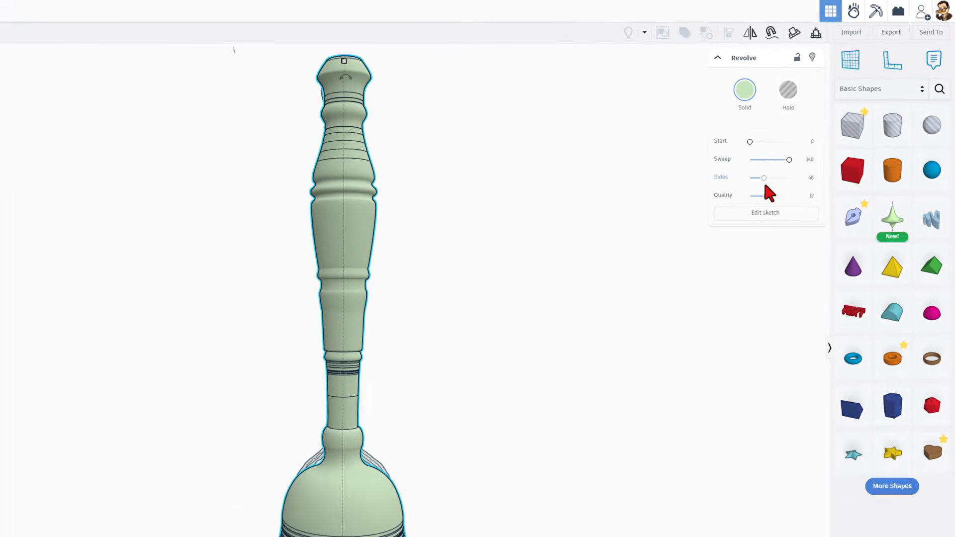
left_click(764, 178)
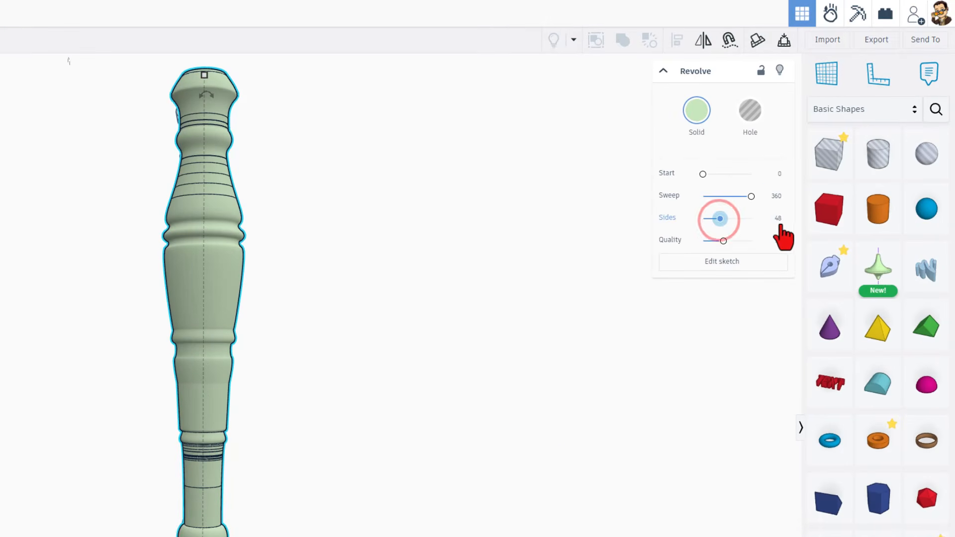
left_click_drag(720, 218, 753, 229)
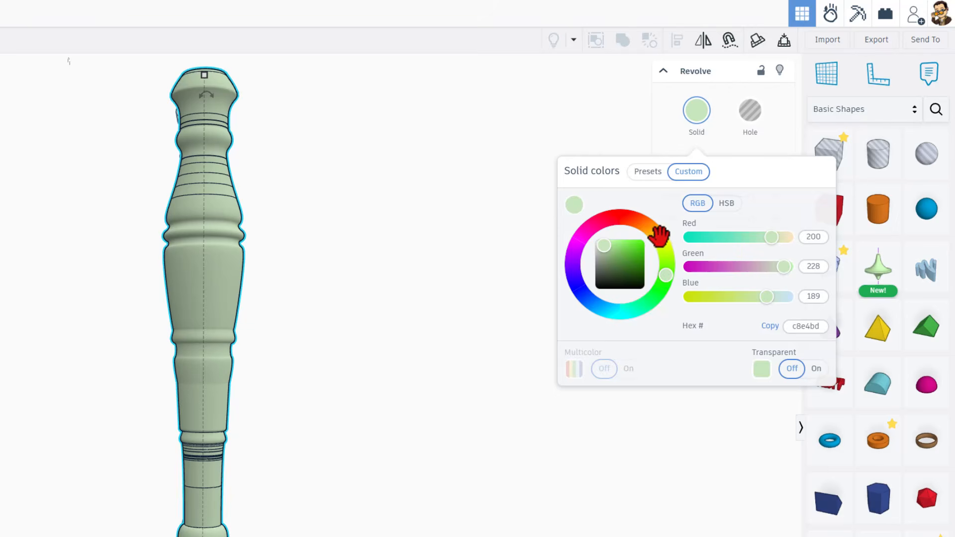
Give the bell a custom solid golden-yellow colour and deselect it to view the whole shape.
left_click(658, 234)
left_click_drag(628, 273, 652, 252)
left_click(434, 366)
right_click_drag(520, 395, 565, 349)
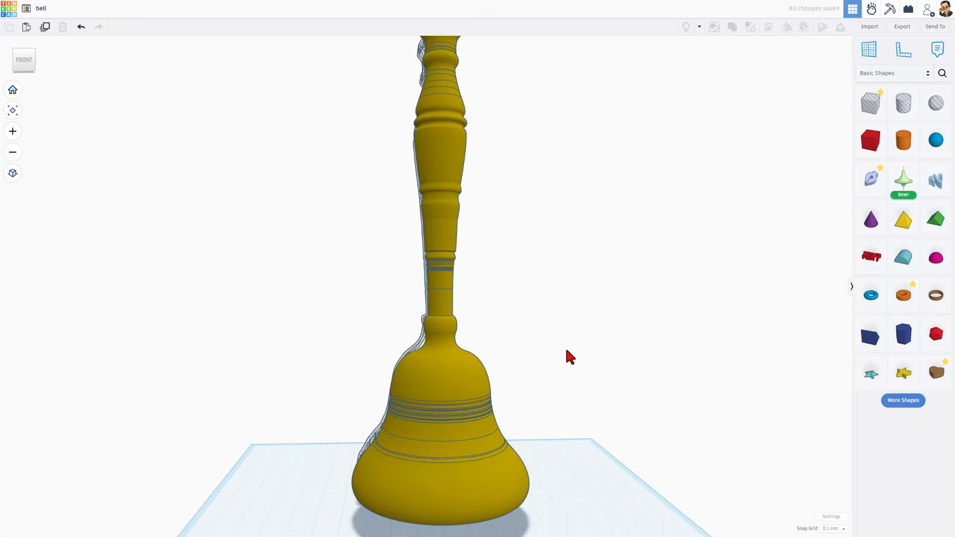